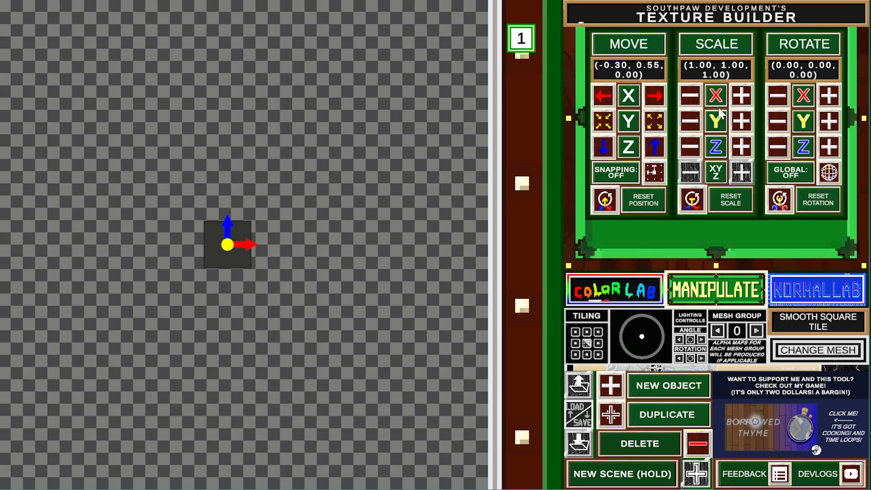
# - Stretch the single dark tile wider along X
pyautogui.click(741, 99)
# - Enlarge the tile along Y and Z, then evenly to about 2.65 scale
pyautogui.click(737, 123)
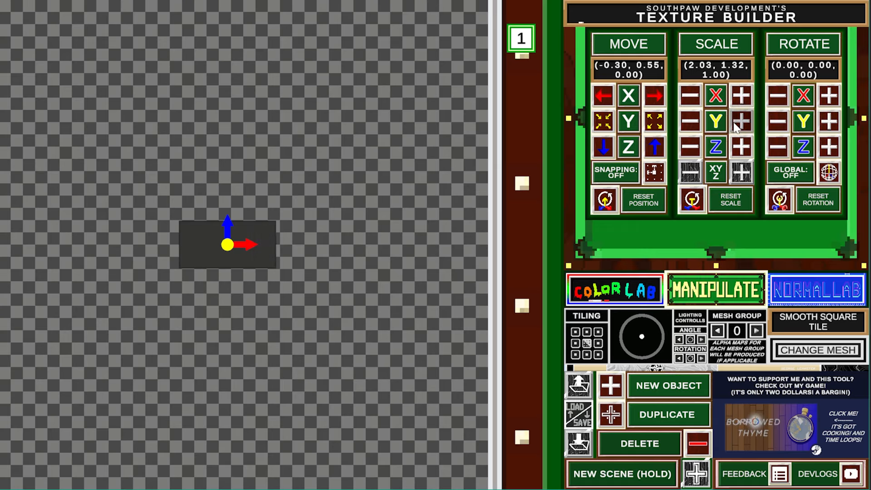
pyautogui.click(738, 149)
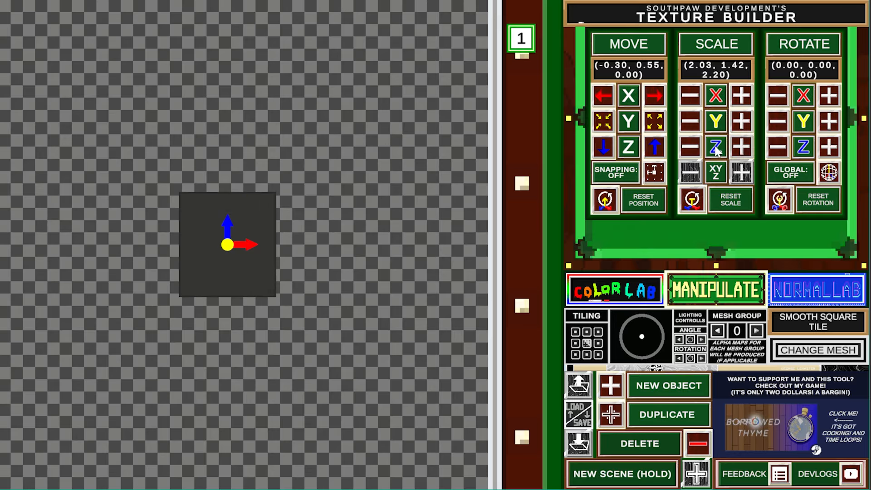
pyautogui.click(742, 171)
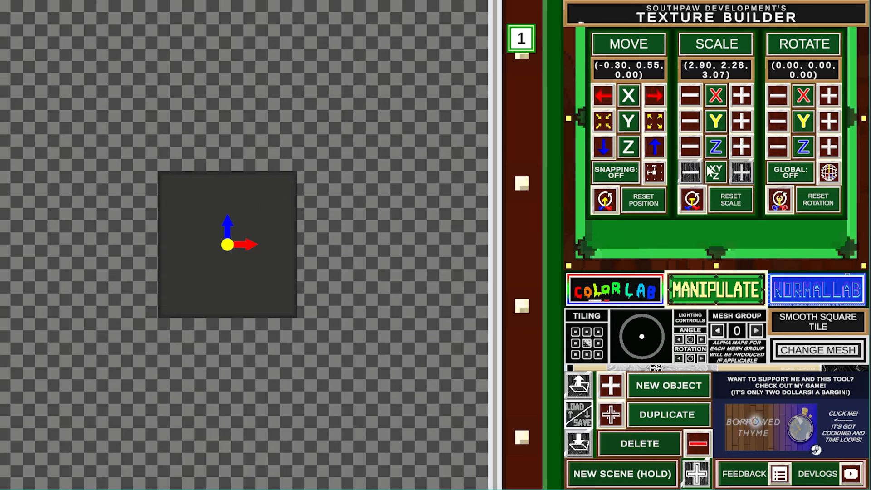
pyautogui.click(690, 171)
pyautogui.click(741, 172)
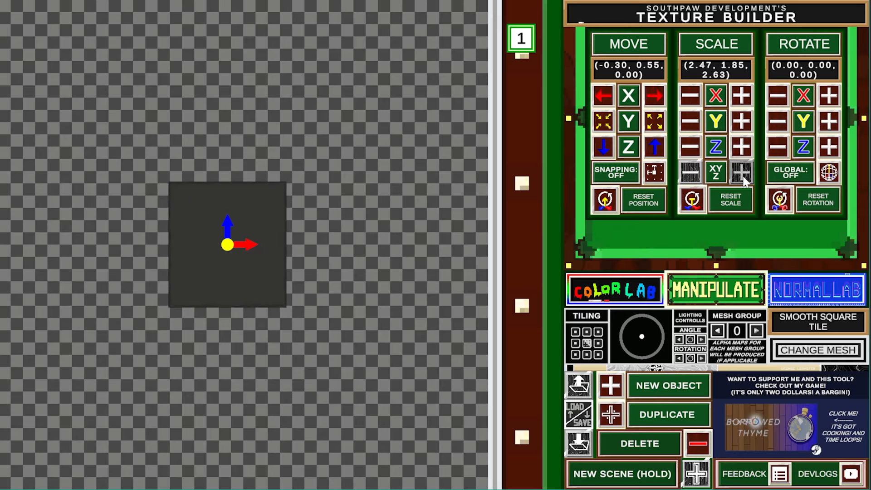
# - Tilt the tile to rotation (24.98, 35.56, 288.74) and show its axes in local space
pyautogui.click(829, 95)
pyautogui.click(829, 121)
pyautogui.click(828, 146)
pyautogui.click(828, 147)
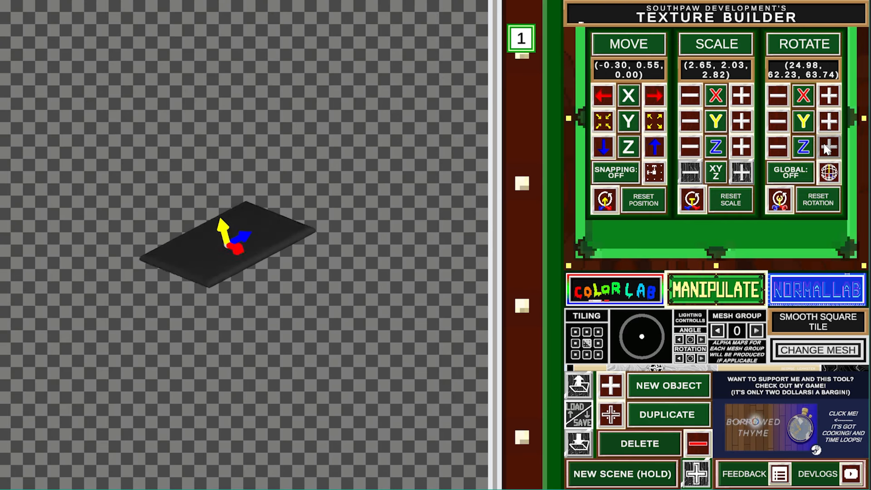
pyautogui.click(828, 147)
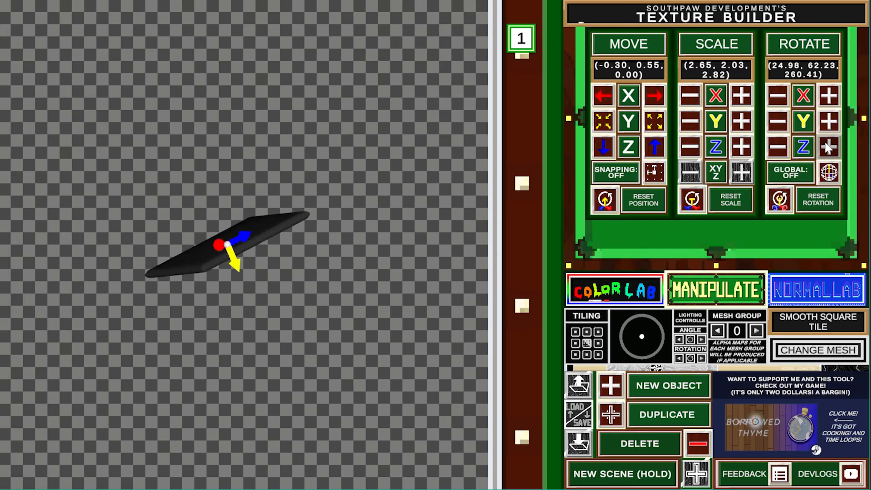
pyautogui.click(829, 121)
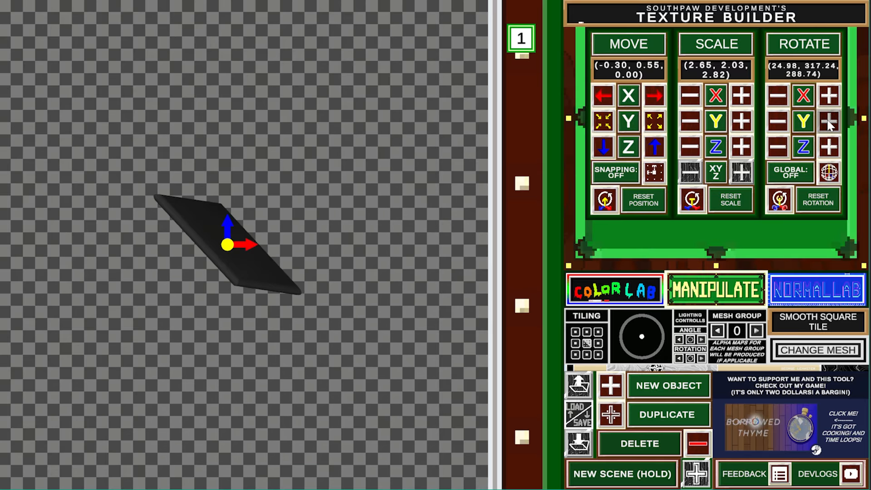
pyautogui.click(827, 177)
# - Turn snapping on and nudge the tile back and forth along X and Z
pyautogui.click(654, 178)
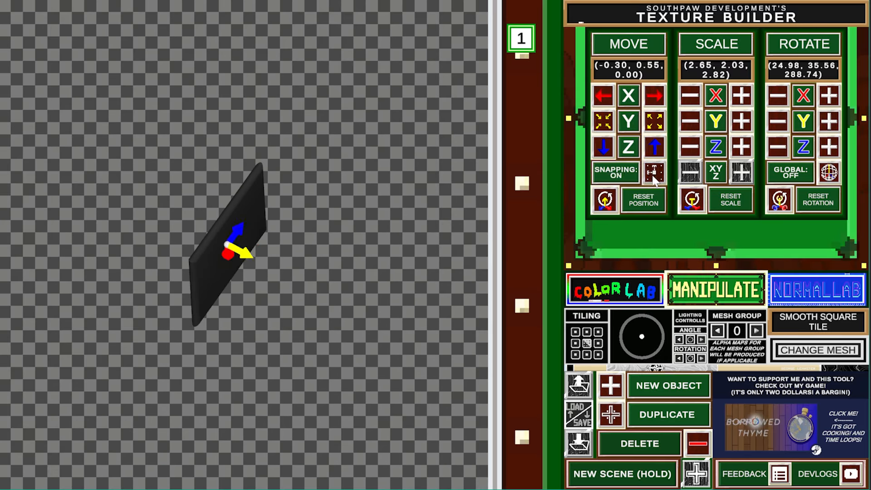
pyautogui.click(655, 95)
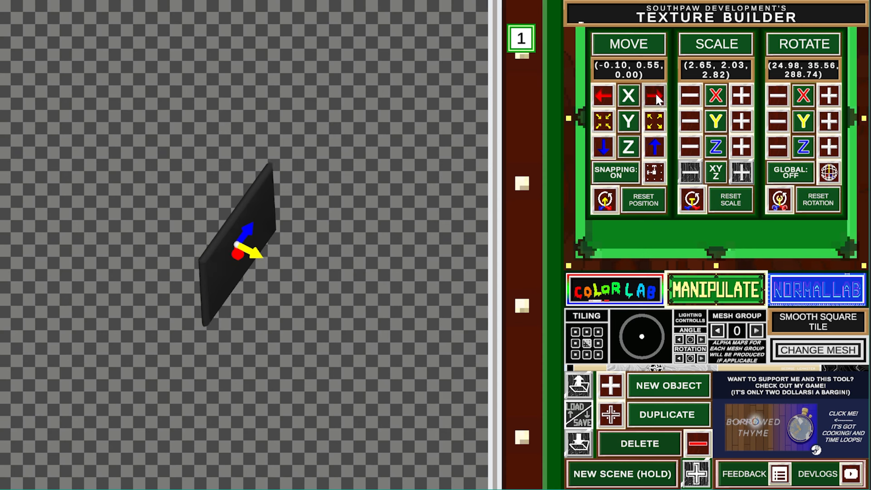
pyautogui.click(601, 94)
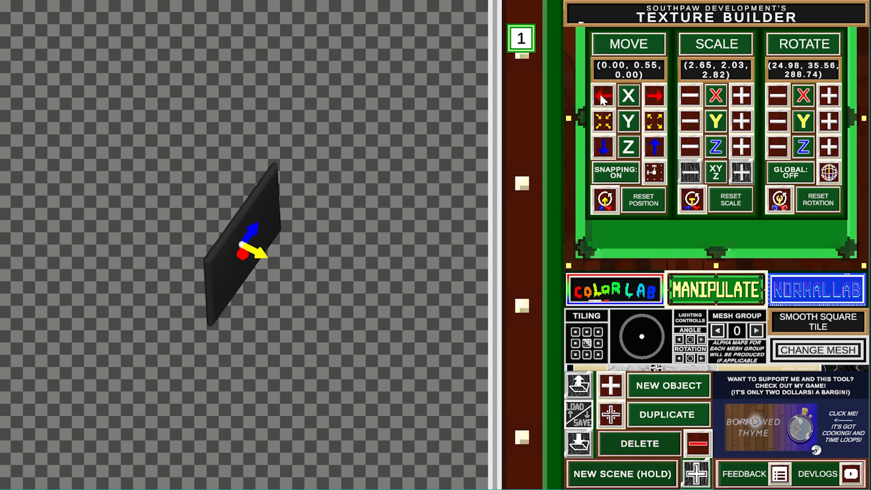
pyautogui.click(601, 96)
pyautogui.click(654, 146)
pyautogui.click(603, 146)
pyautogui.click(604, 145)
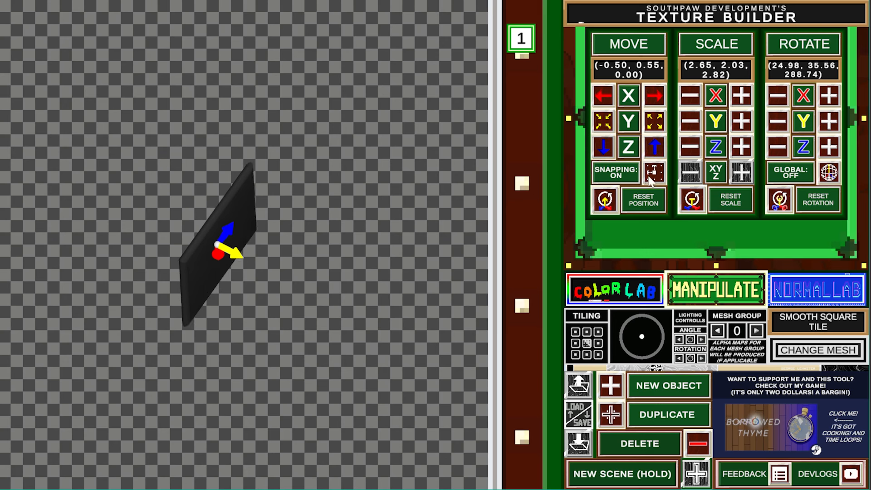
# - Slide the tile right along X, then back left to about X 0.20
pyautogui.click(655, 99)
pyautogui.click(655, 98)
pyautogui.click(655, 98)
pyautogui.click(655, 99)
pyautogui.click(655, 98)
pyautogui.click(655, 98)
pyautogui.click(655, 98)
pyautogui.click(655, 97)
pyautogui.click(655, 98)
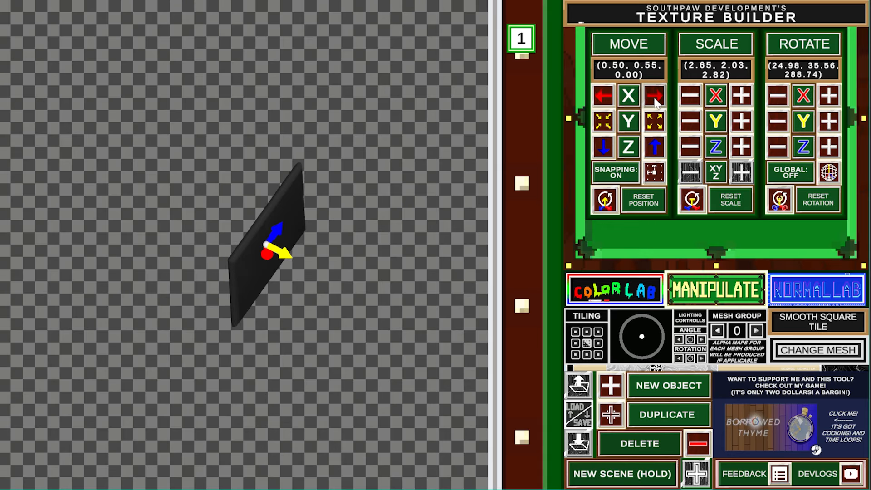
pyautogui.click(655, 97)
pyautogui.click(654, 98)
pyautogui.click(655, 98)
pyautogui.click(655, 98)
pyautogui.click(655, 97)
pyautogui.click(654, 98)
pyautogui.click(606, 102)
pyautogui.click(606, 102)
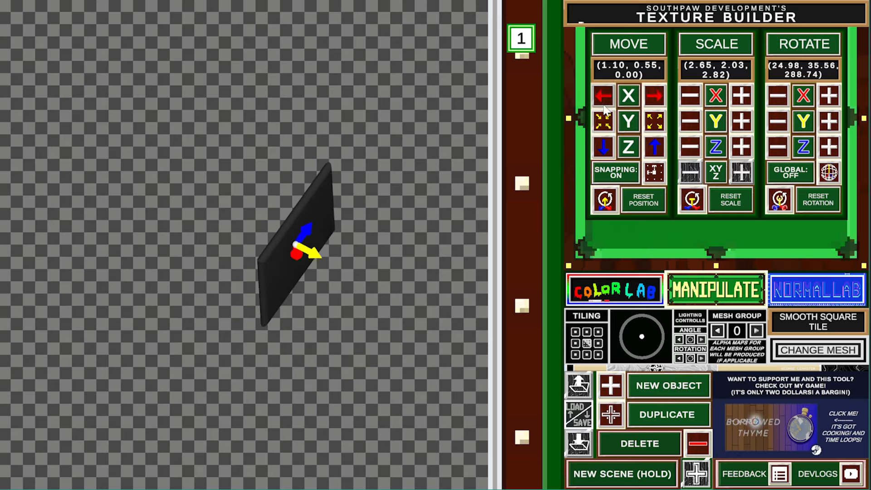
pyautogui.click(606, 102)
pyautogui.click(606, 102)
pyautogui.click(606, 102)
pyautogui.click(605, 102)
pyautogui.click(606, 102)
pyautogui.click(606, 102)
# - Turn snapping off and reset the tile's position, scale and rotation to defaults
pyautogui.click(652, 175)
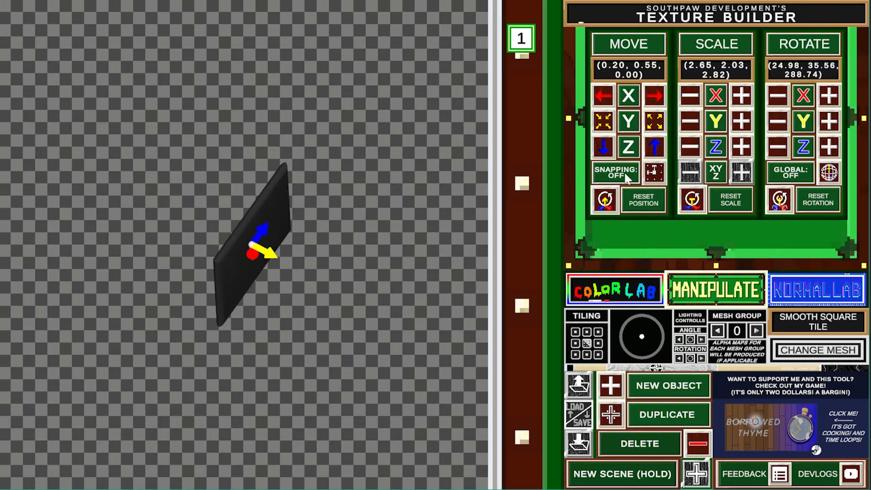
pyautogui.click(606, 205)
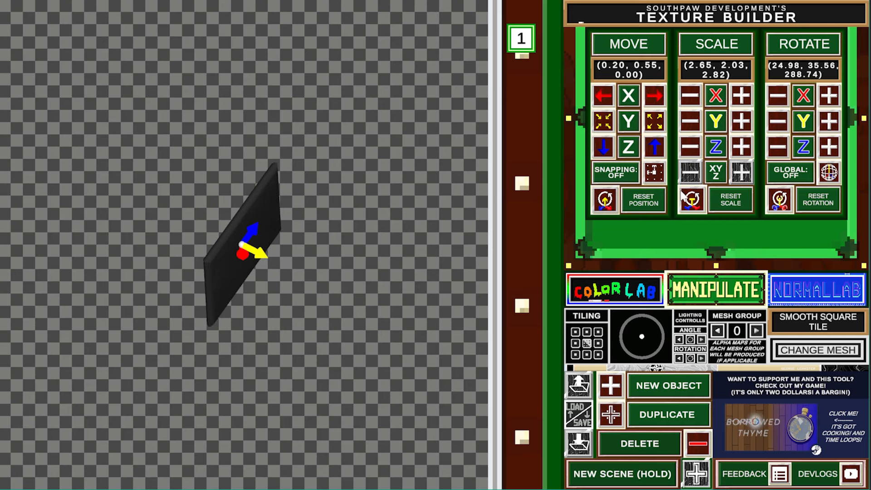
pyautogui.click(687, 199)
pyautogui.click(777, 202)
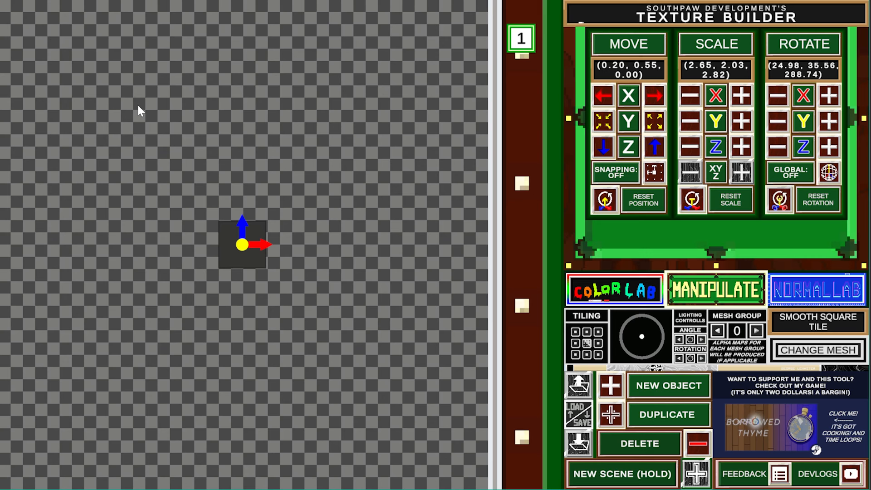
# - Turn snapping on and move the tile to (-3.30, 0.00, -3.40) near the lower-left corner
pyautogui.click(621, 174)
pyautogui.click(604, 95)
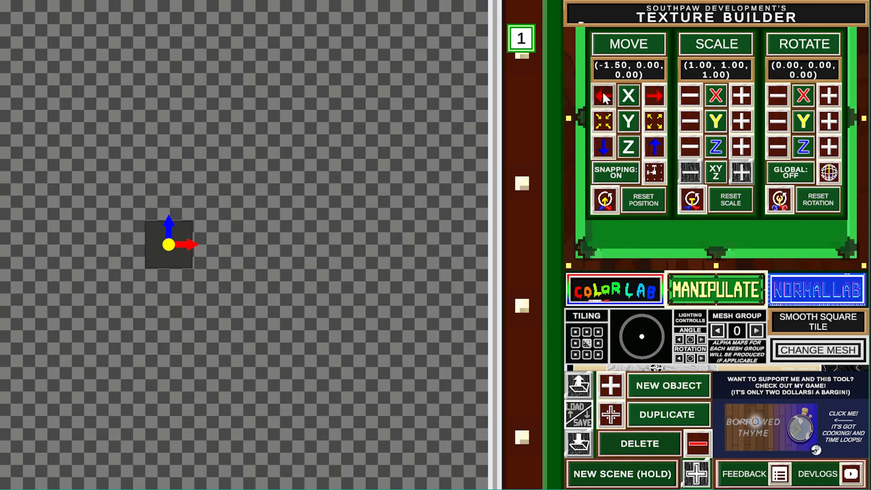
pyautogui.click(603, 93)
pyautogui.click(603, 93)
pyautogui.click(603, 94)
pyautogui.click(603, 94)
pyautogui.click(604, 94)
pyautogui.click(603, 93)
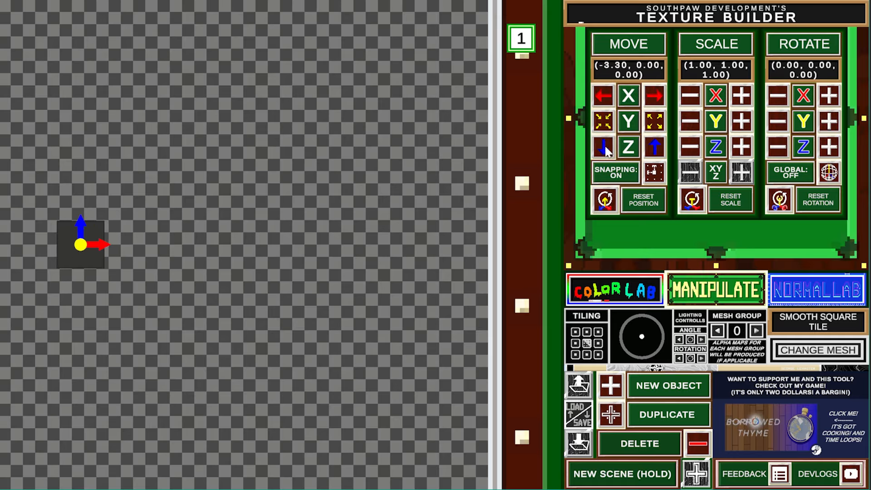
pyautogui.click(605, 147)
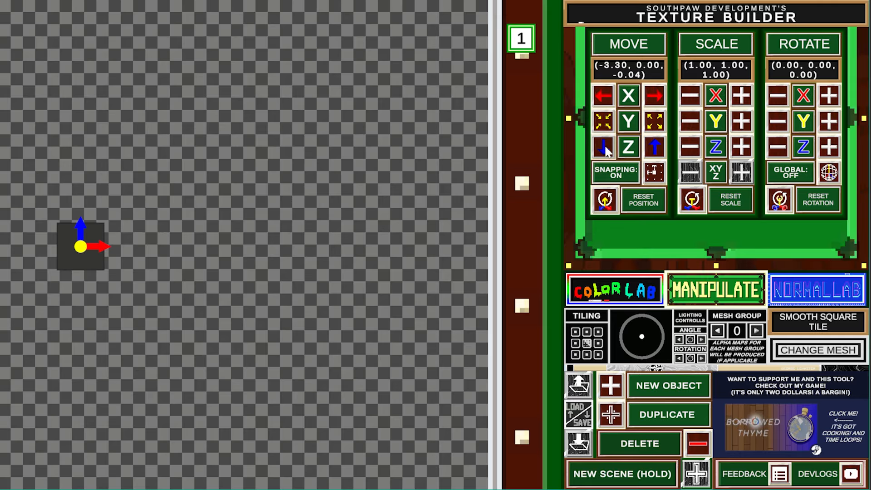
pyautogui.click(605, 146)
pyautogui.click(606, 146)
pyautogui.click(605, 146)
pyautogui.click(606, 145)
pyautogui.click(606, 146)
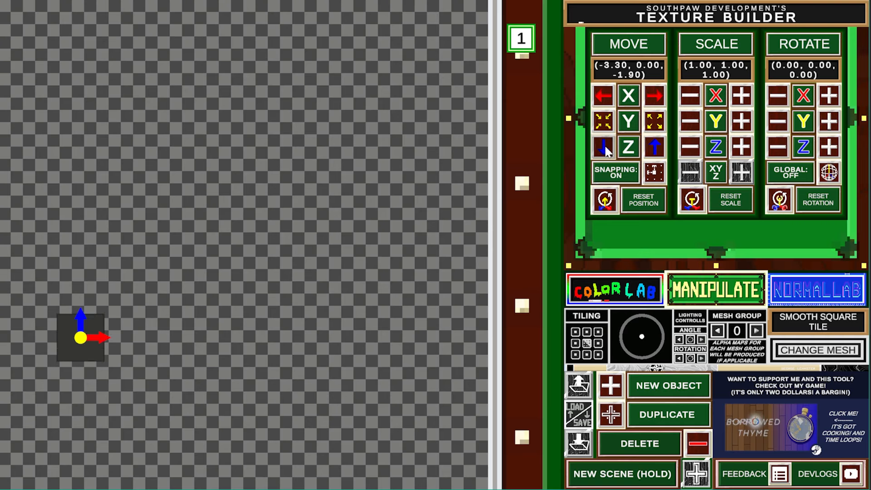
pyautogui.click(605, 146)
pyautogui.click(605, 145)
pyautogui.click(605, 146)
pyautogui.click(605, 146)
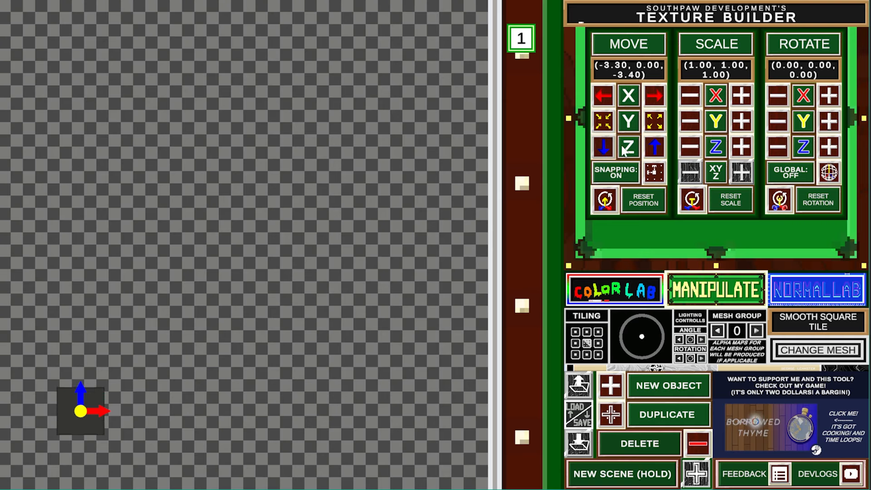
pyautogui.click(743, 173)
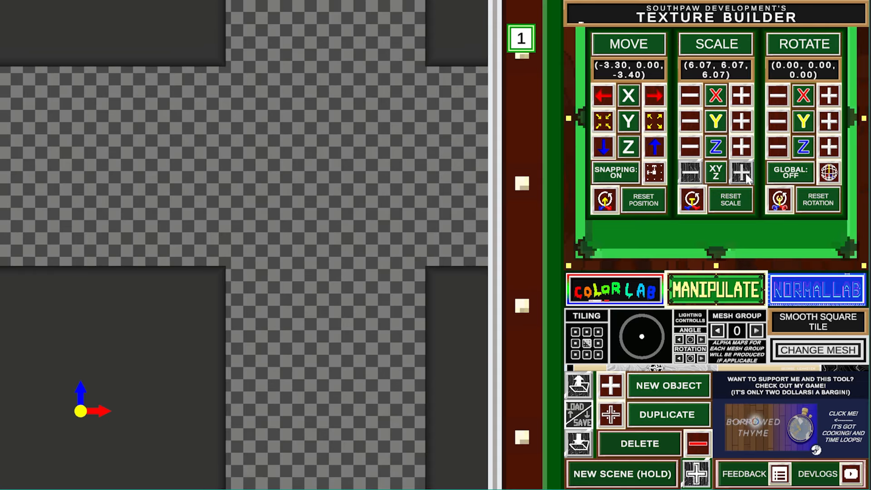
# - Shrink the tile slightly and nudge it right and up along X and Z
pyautogui.click(696, 178)
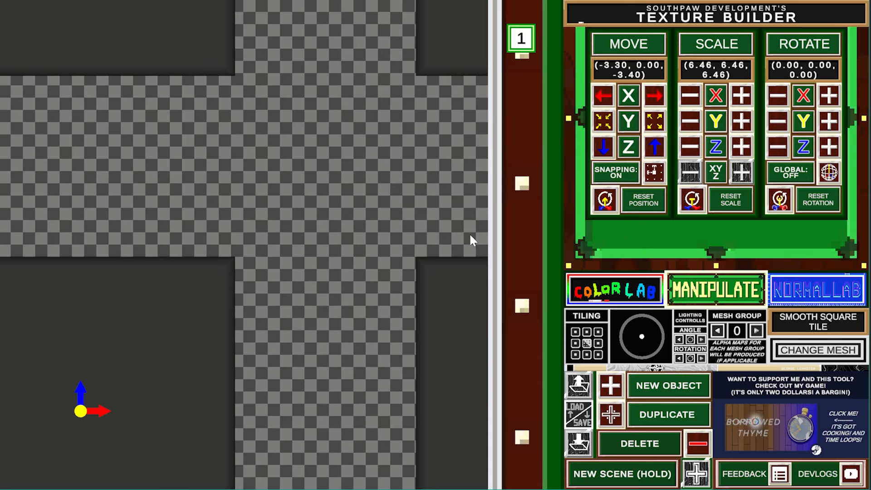
pyautogui.moveTo(686, 173); pyautogui.dragTo(692, 176)
pyautogui.click(657, 95)
pyautogui.click(656, 95)
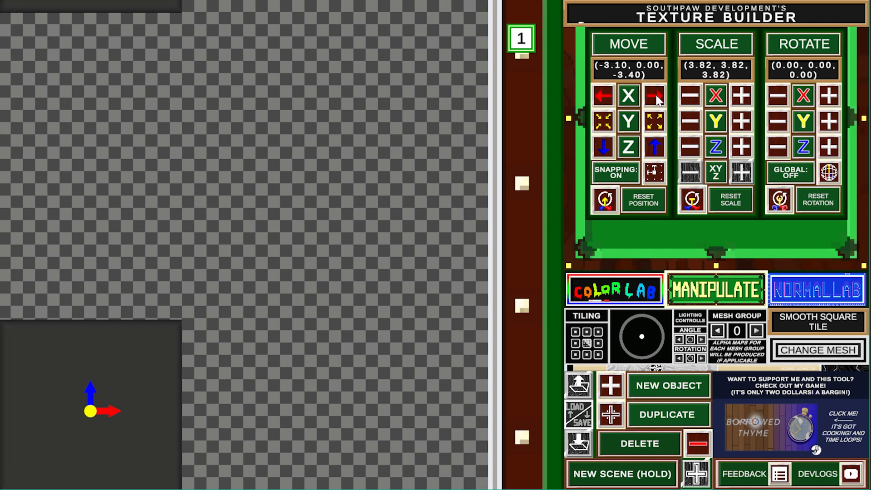
pyautogui.click(657, 96)
pyautogui.click(654, 147)
pyautogui.click(655, 147)
pyautogui.click(655, 147)
pyautogui.click(655, 148)
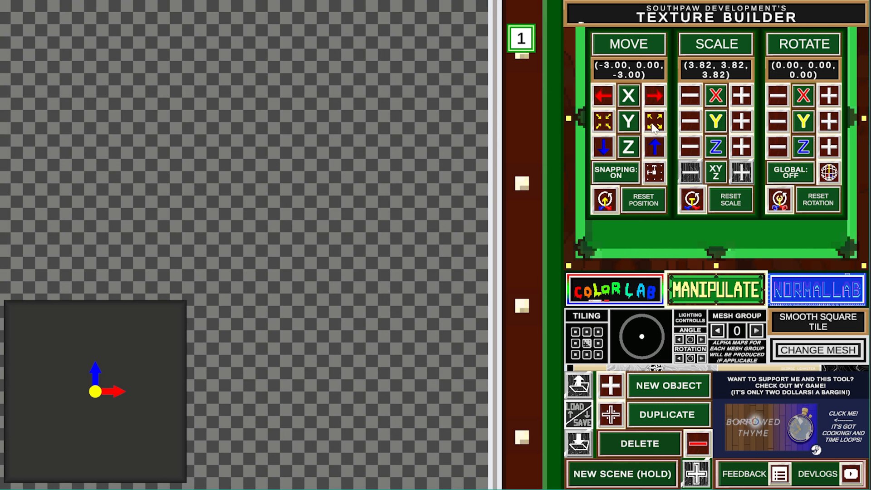
pyautogui.click(655, 95)
pyautogui.click(654, 95)
# - Scale the tile to 5.00 on all axes and place it at (-2.48, 0.00, -2.52)
pyautogui.click(655, 95)
pyautogui.click(655, 95)
pyautogui.click(655, 146)
pyautogui.click(655, 147)
pyautogui.moveTo(750, 175); pyautogui.dragTo(736, 167)
pyautogui.click(655, 95)
pyautogui.click(654, 96)
pyautogui.click(655, 95)
pyautogui.click(655, 147)
pyautogui.click(655, 148)
pyautogui.click(656, 147)
pyautogui.click(656, 148)
pyautogui.click(655, 147)
pyautogui.moveTo(691, 173); pyautogui.dragTo(691, 173)
pyautogui.click(735, 177)
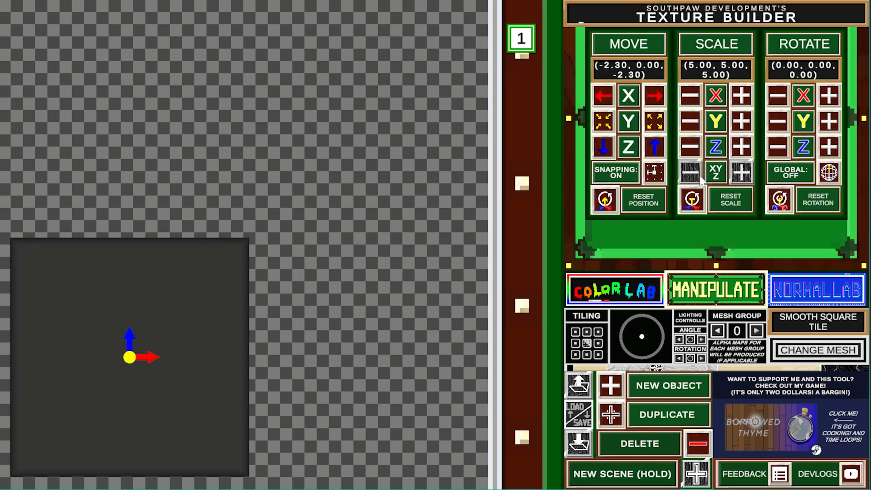
pyautogui.moveTo(604, 95); pyautogui.dragTo(604, 95)
pyautogui.moveTo(607, 154); pyautogui.dragTo(607, 154)
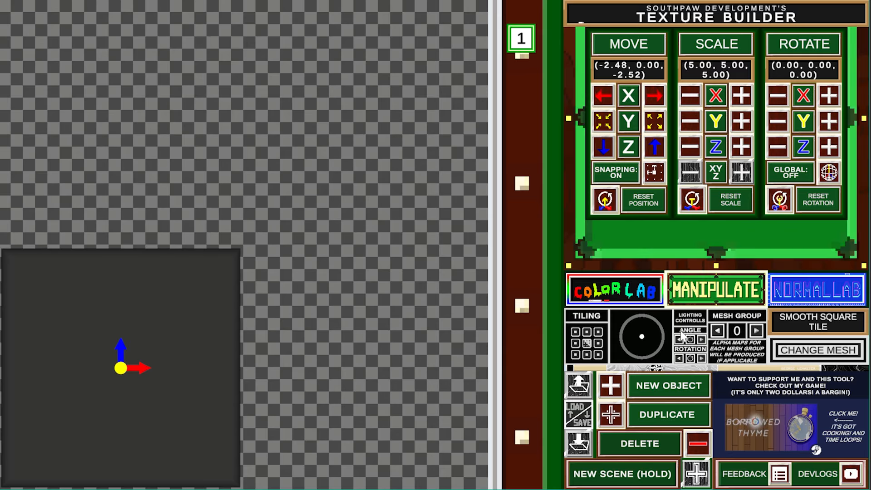
# - Duplicate the tile and position the copy at (2.52, 0.00, -2.52) in the lower-right quarter
pyautogui.click(611, 416)
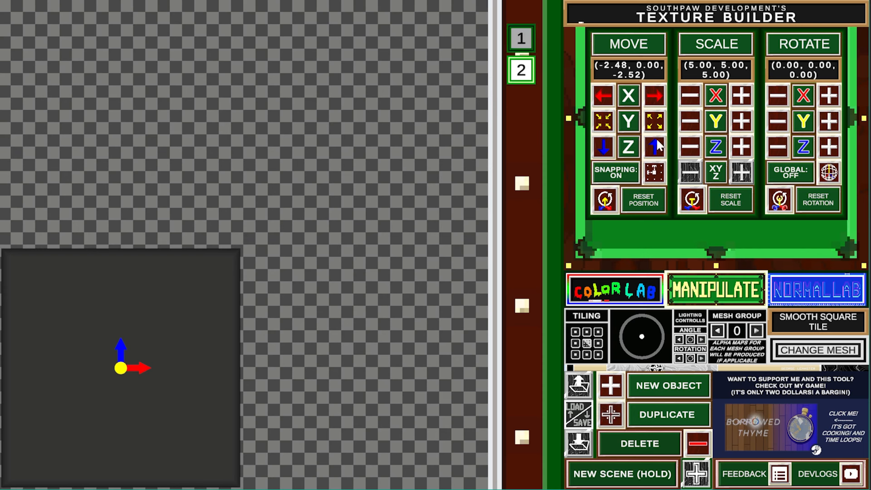
pyautogui.moveTo(653, 90); pyautogui.dragTo(653, 90)
pyautogui.moveTo(603, 99); pyautogui.dragTo(602, 99)
pyautogui.click(652, 99)
pyautogui.click(604, 99)
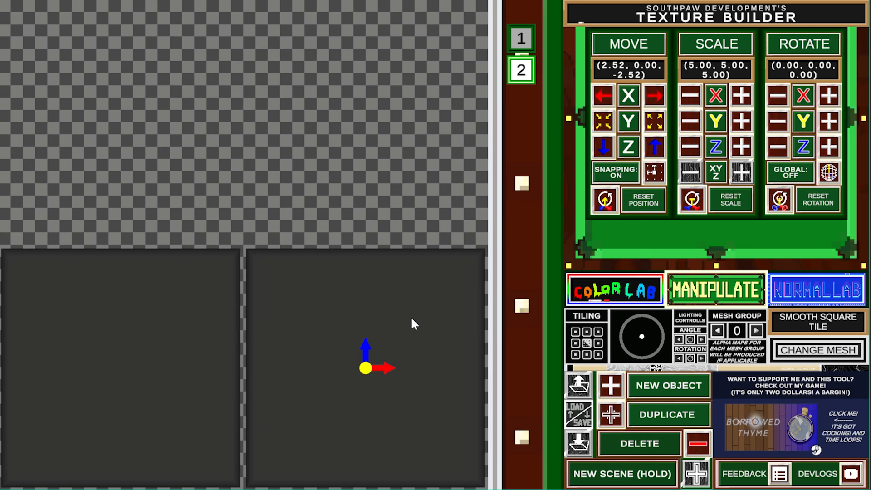
# - In Color Lab, tune the right tile's RGB values to a muted brown
pyautogui.click(611, 294)
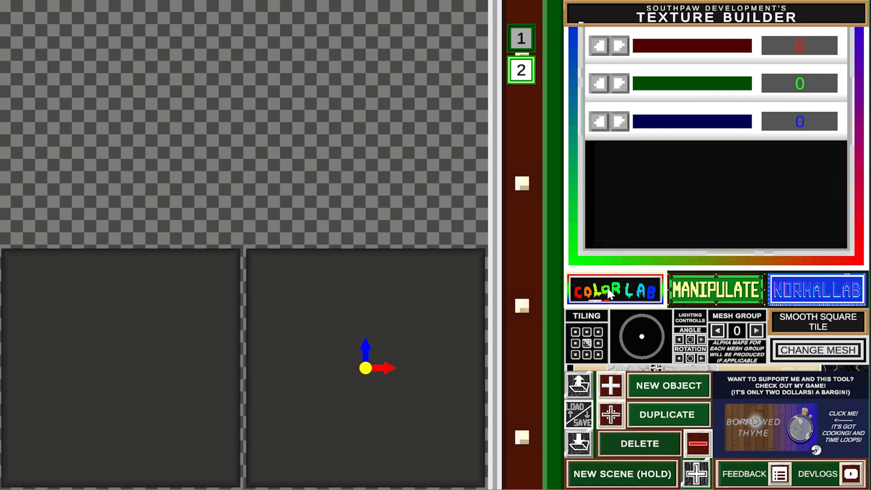
pyautogui.click(620, 46)
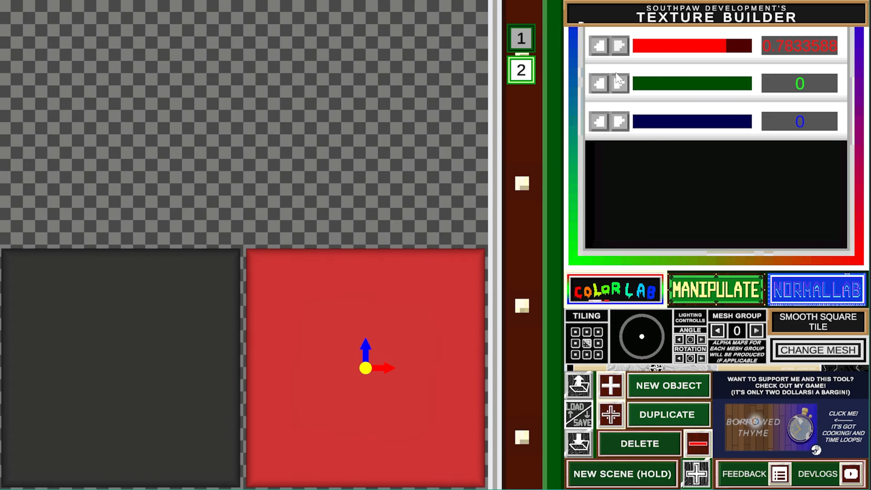
pyautogui.click(618, 83)
pyautogui.click(620, 121)
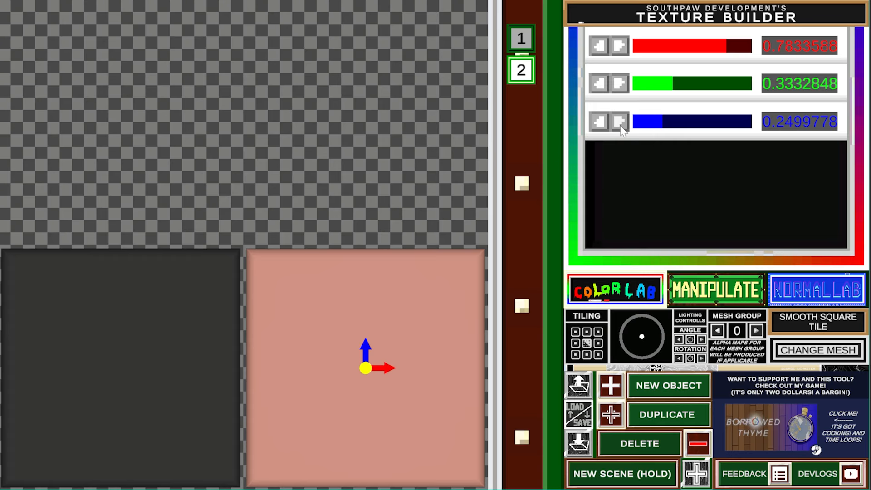
pyautogui.click(619, 84)
pyautogui.click(599, 84)
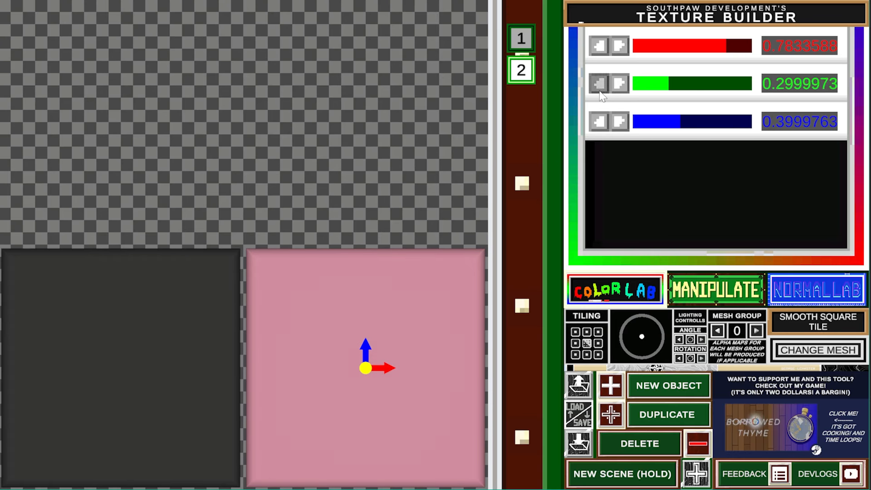
pyautogui.click(599, 121)
pyautogui.click(599, 84)
pyautogui.click(599, 46)
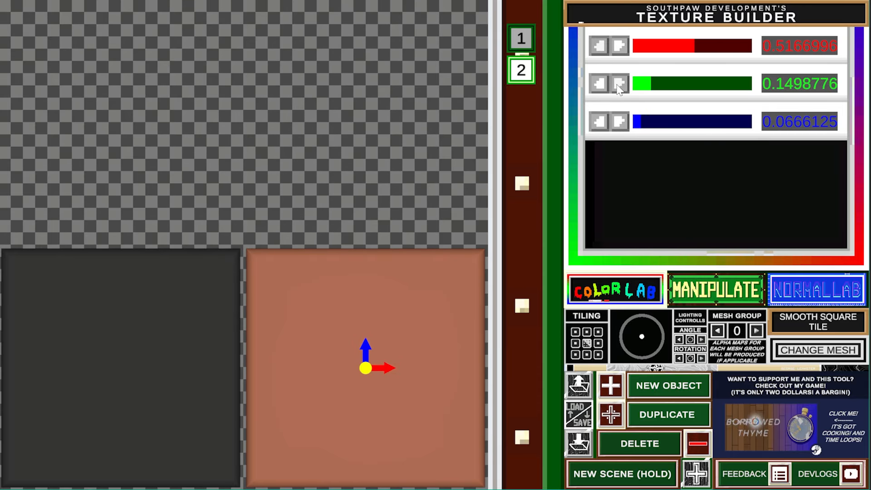
pyautogui.click(619, 83)
pyautogui.click(619, 121)
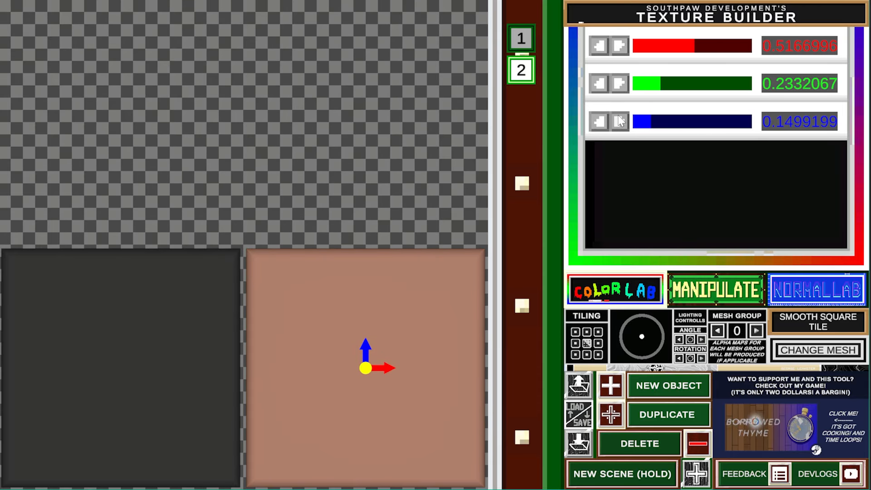
# - Recolour the left tile light pink (0.78, 0.53, 0.40) and return to Manipulate
pyautogui.click(522, 38)
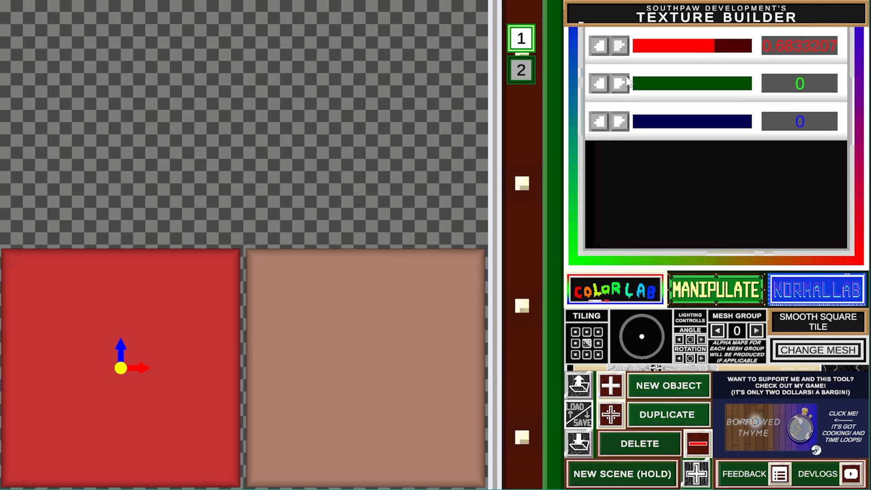
pyautogui.click(623, 47)
pyautogui.click(620, 84)
pyautogui.click(623, 126)
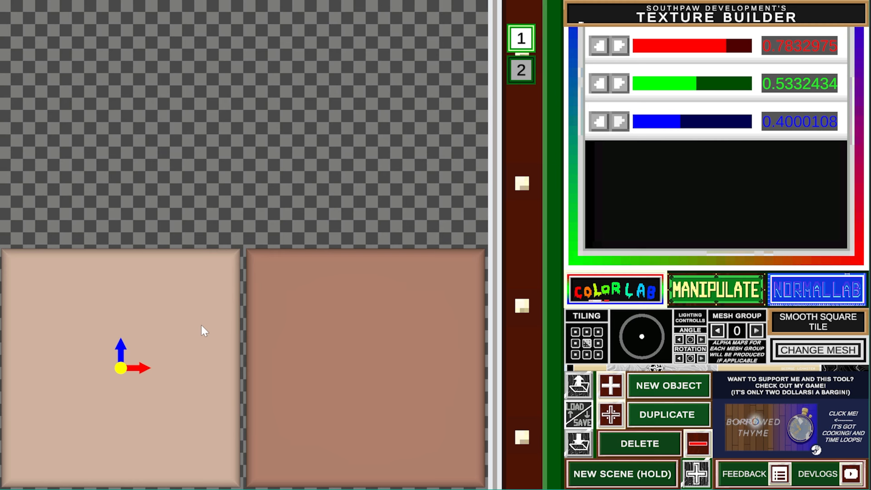
pyautogui.click(722, 293)
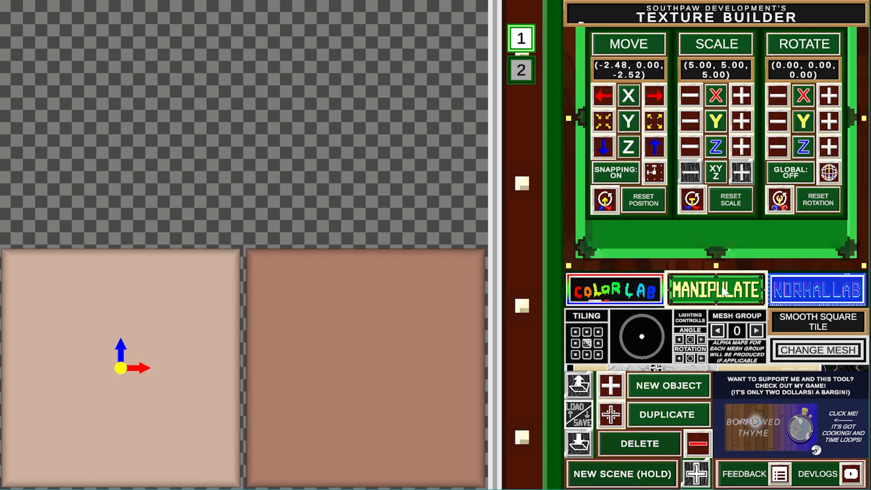
# - Duplicate the pink tile and move the copy to the top-right at (2.52, 2.50)
pyautogui.click(611, 415)
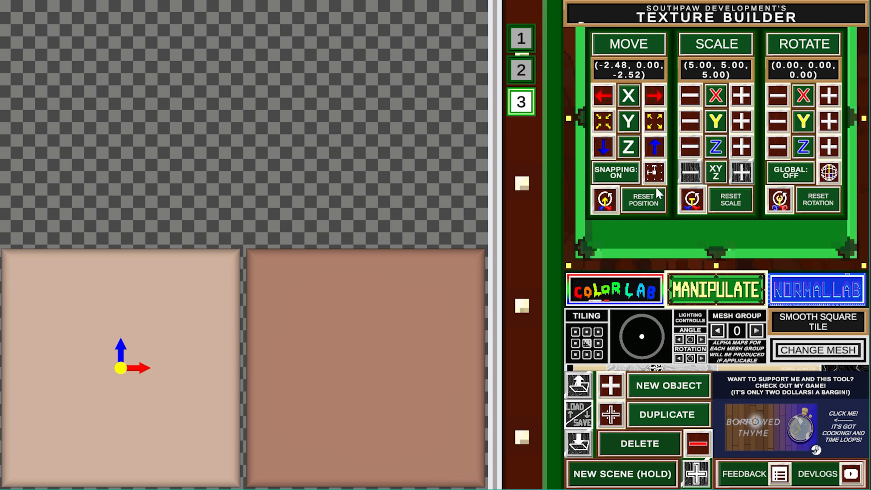
pyautogui.moveTo(655, 147); pyautogui.dragTo(655, 147)
pyautogui.moveTo(654, 94); pyautogui.dragTo(652, 105)
pyautogui.click(604, 147)
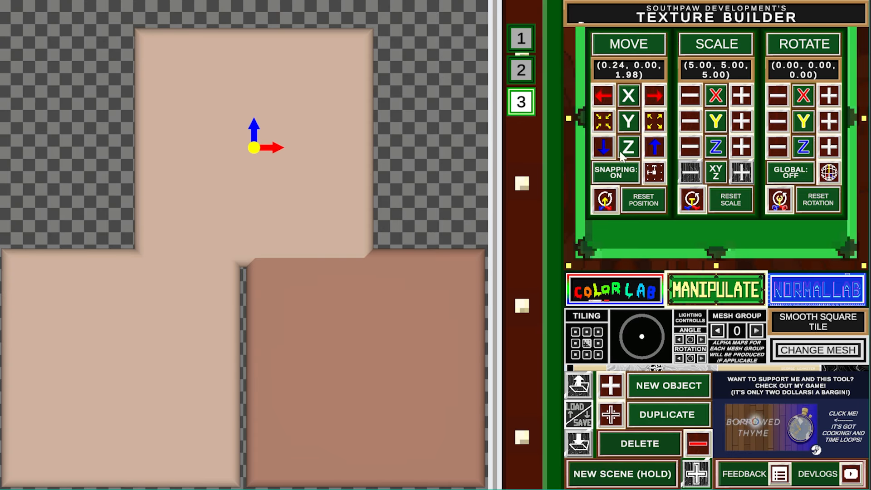
pyautogui.click(654, 146)
pyautogui.moveTo(654, 146); pyautogui.dragTo(655, 150)
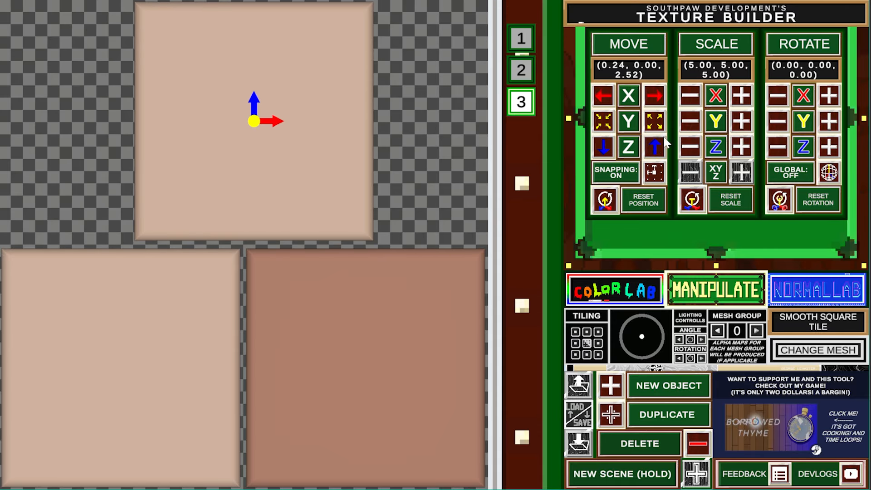
pyautogui.moveTo(662, 107); pyautogui.dragTo(662, 107)
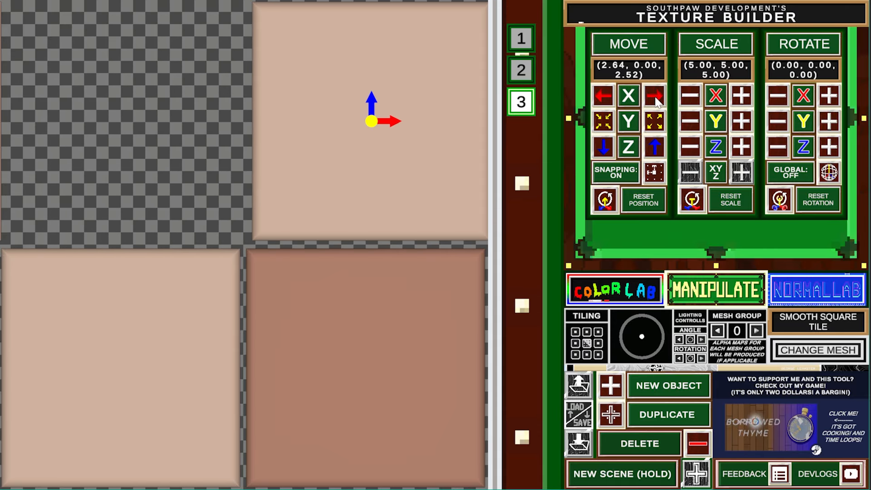
pyautogui.moveTo(606, 102); pyautogui.dragTo(605, 103)
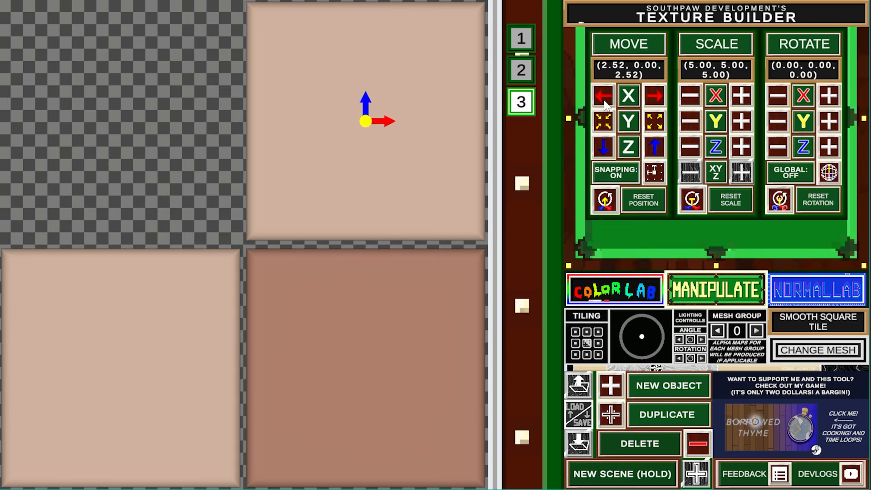
pyautogui.click(603, 153)
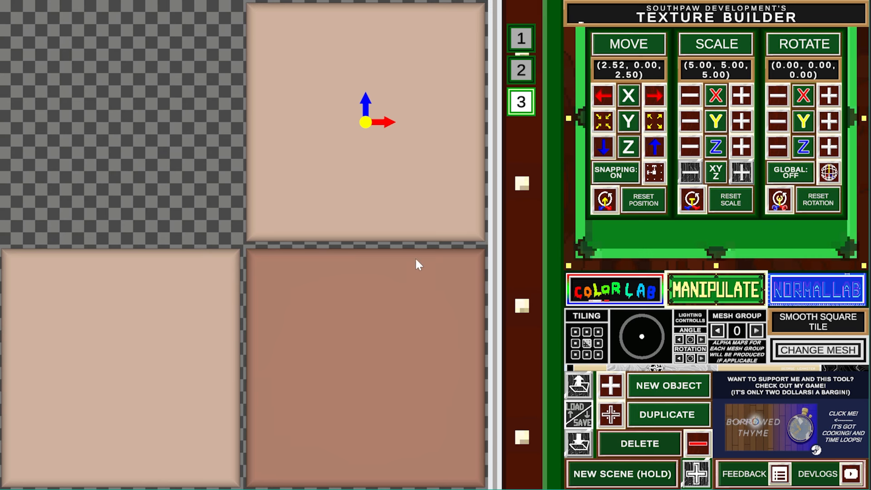
# - Duplicate the brown tile and move the copy to the top-left at (-2.48, 2.50)
pyautogui.click(521, 69)
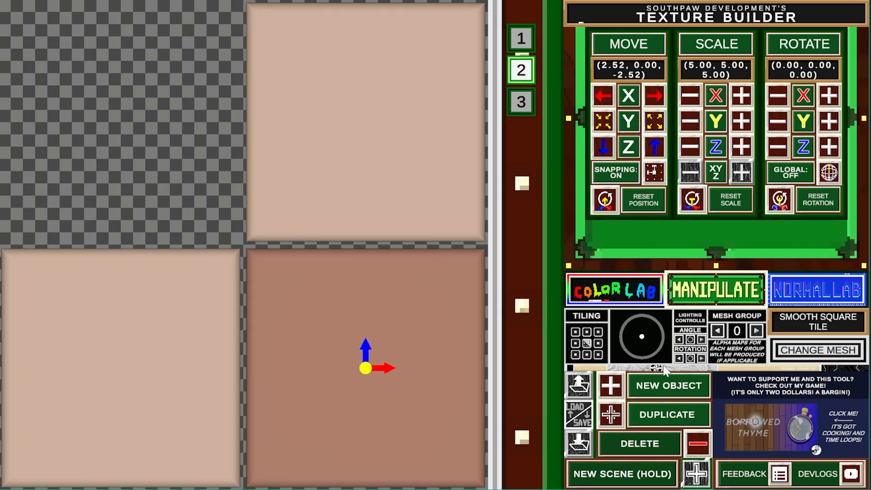
pyautogui.click(612, 414)
pyautogui.click(656, 149)
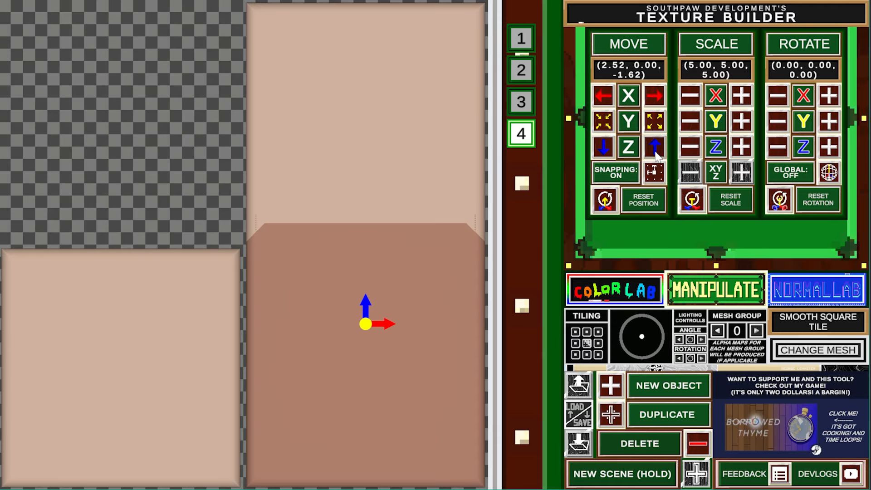
pyautogui.click(656, 152)
pyautogui.click(656, 152)
pyautogui.click(655, 151)
pyautogui.click(656, 151)
pyautogui.click(656, 152)
pyautogui.click(655, 152)
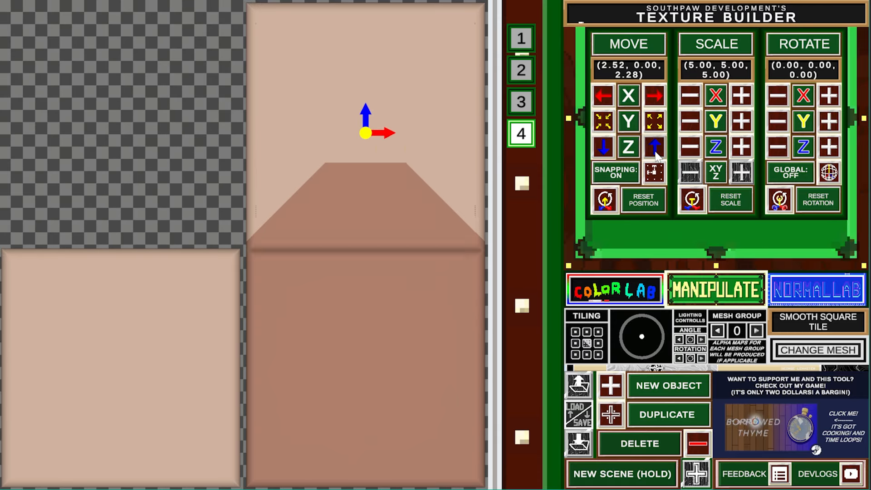
pyautogui.click(656, 151)
pyautogui.click(656, 151)
pyautogui.click(601, 152)
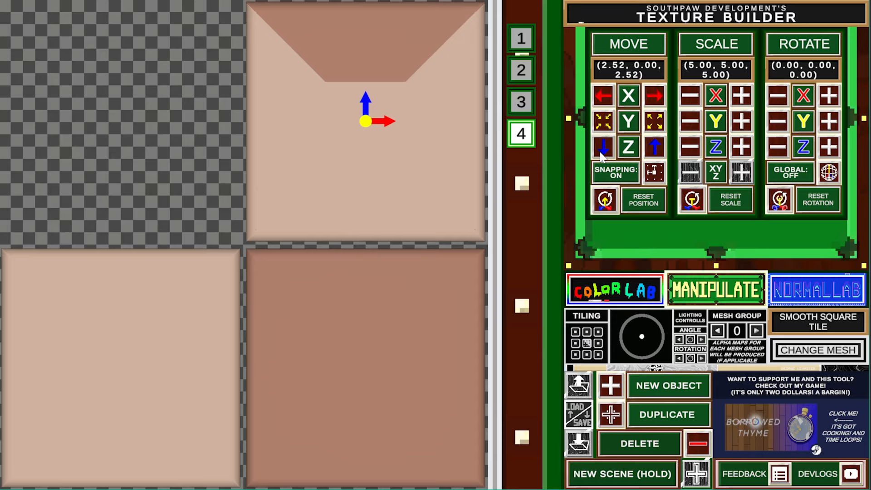
pyautogui.click(603, 96)
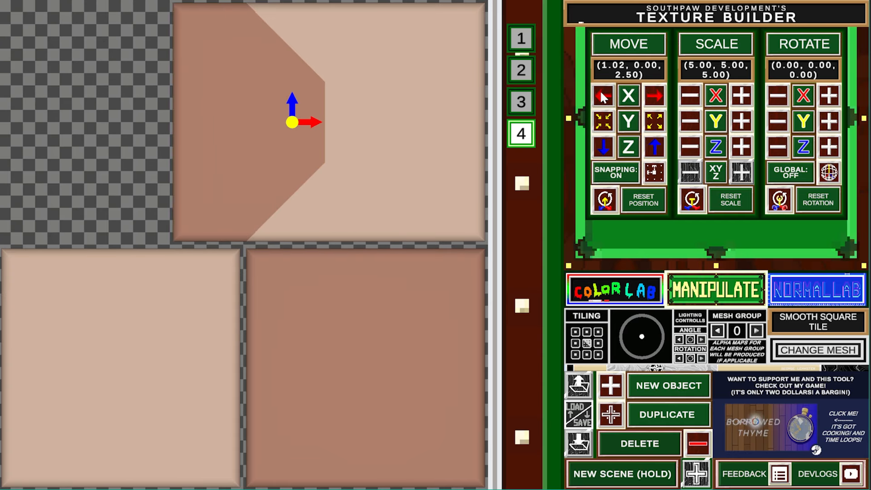
pyautogui.click(601, 92)
pyautogui.click(601, 92)
pyautogui.click(601, 92)
pyautogui.click(601, 92)
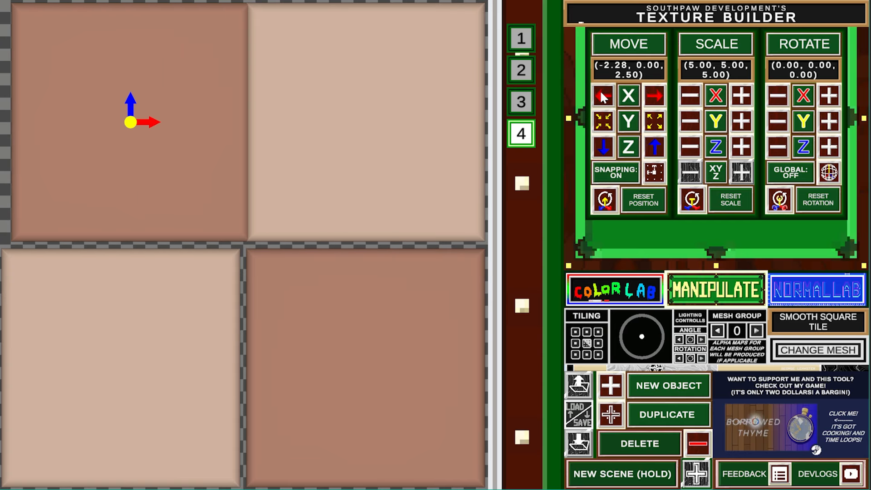
pyautogui.click(601, 92)
pyautogui.click(660, 89)
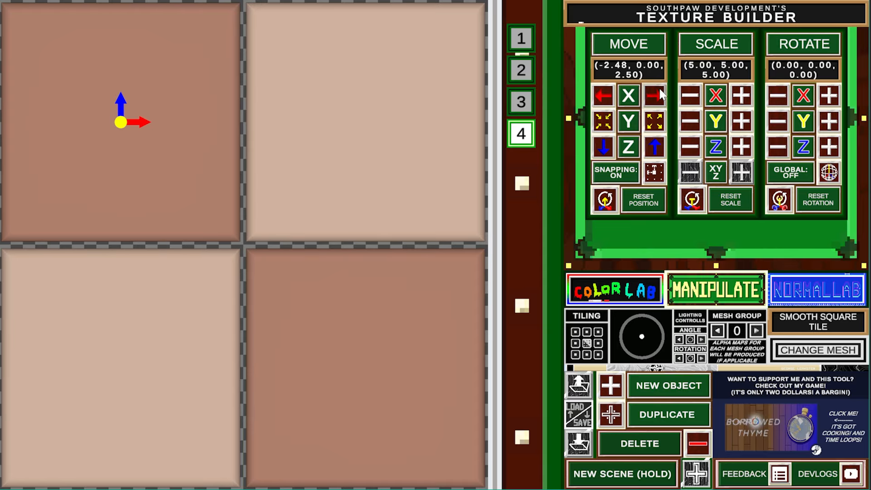
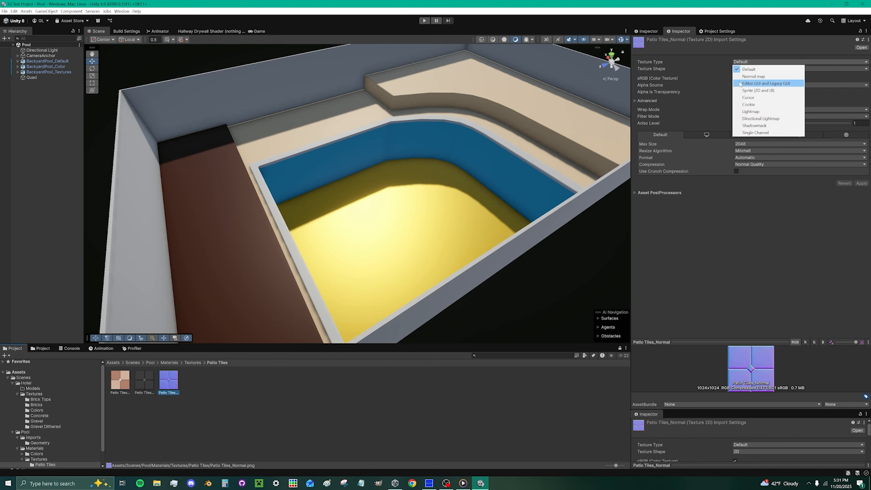
# - Apply the Normal map texture type to Patio Tiles_Normal, then deselect it in the folder
pyautogui.click(862, 176)
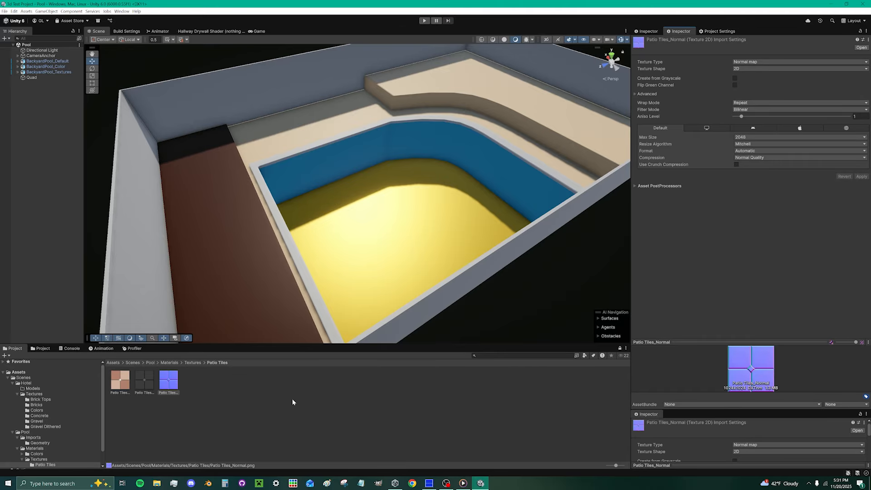
pyautogui.click(209, 389)
# - Create a new material in the folder named 'Patio Tiles'
pyautogui.rightClick(210, 389)
pyautogui.moveTo(252, 220)
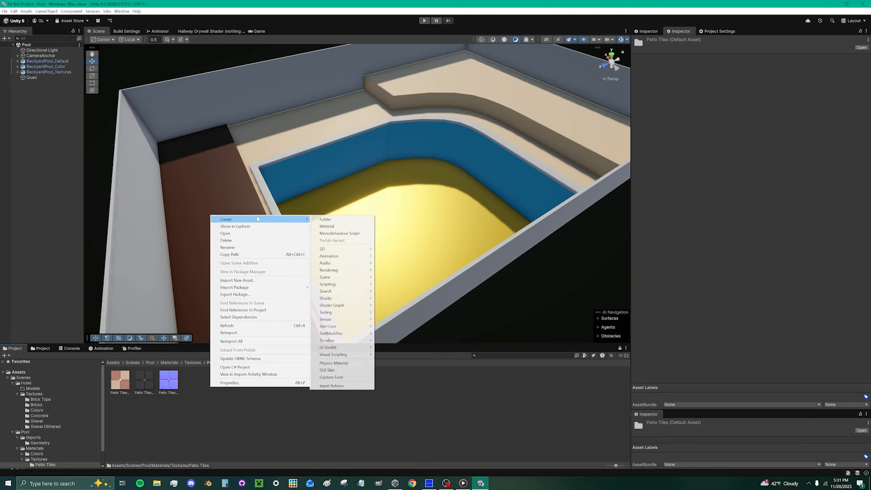
pyautogui.click(338, 228)
pyautogui.write('Patio Tiles')
pyautogui.press('Return')
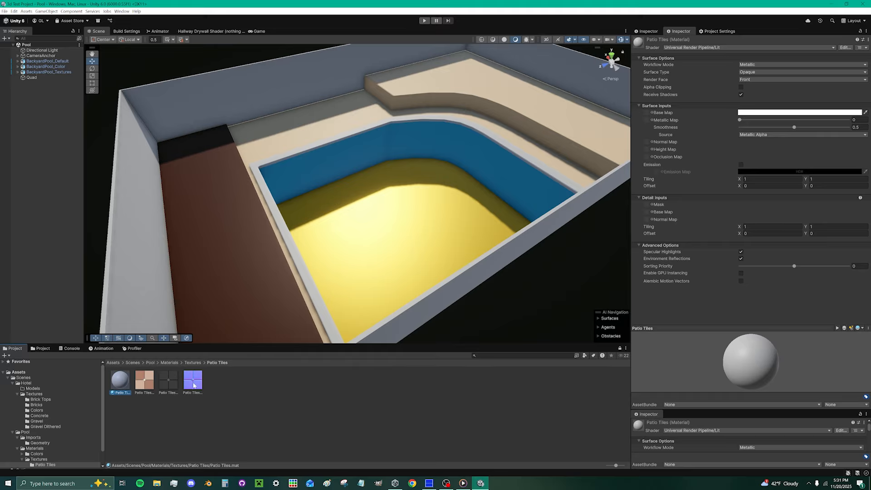
# - Assign the normal, height and base colour tile maps, then drop the material on the deck
pyautogui.moveTo(193, 385); pyautogui.dragTo(646, 142)
pyautogui.moveTo(173, 385); pyautogui.dragTo(648, 149)
pyautogui.moveTo(144, 379); pyautogui.dragTo(646, 112)
pyautogui.moveTo(120, 380); pyautogui.dragTo(487, 102)
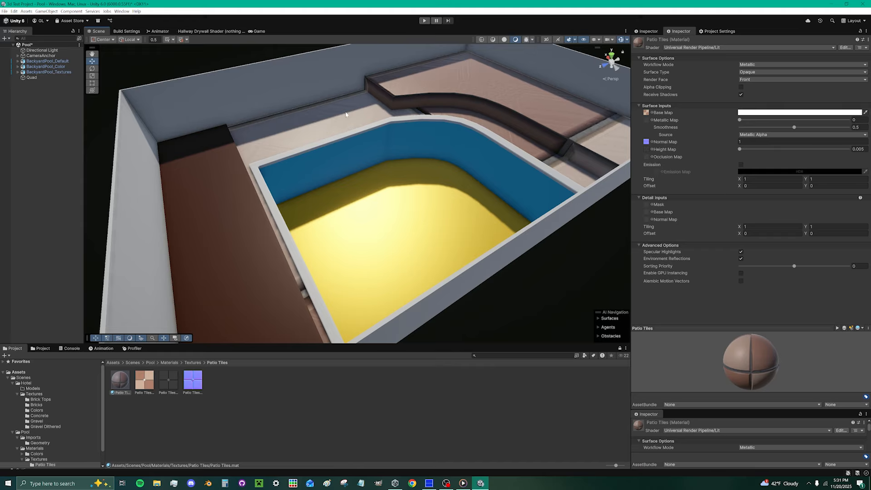
# - Set the Patio Tiles material's Tiling X and Y to 10
pyautogui.click(762, 179)
pyautogui.write('10')
pyautogui.press('Tab')
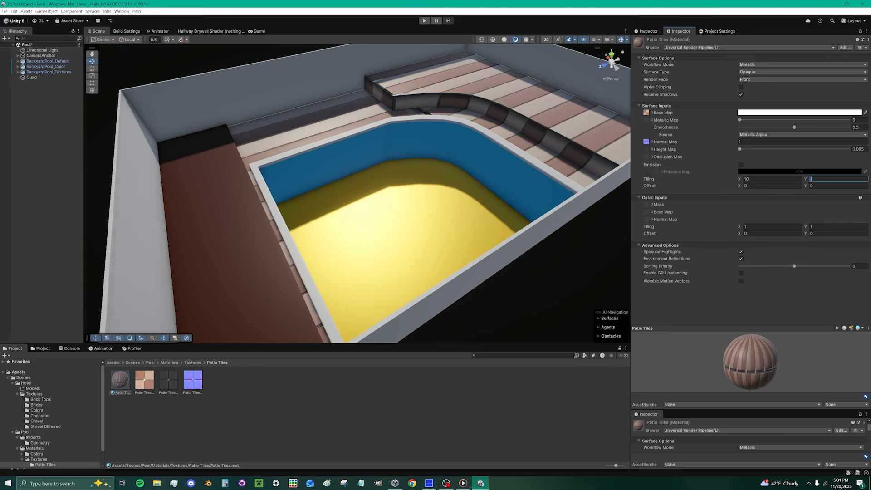
pyautogui.write('10')
# - Fly around the Scene view to inspect the denser tiles on the deck and walls
pyautogui.moveTo(460, 241); pyautogui.dragTo(585, 236, button='right')
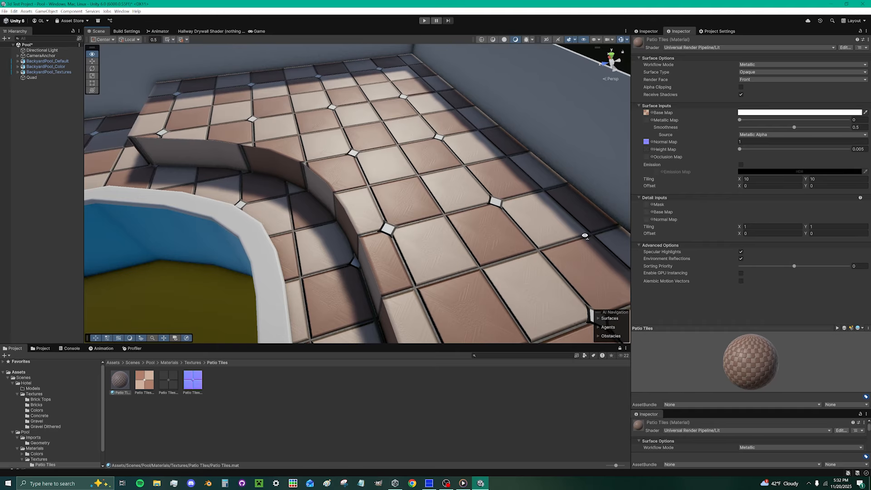
pyautogui.moveTo(586, 236); pyautogui.dragTo(587, 220, button='right')
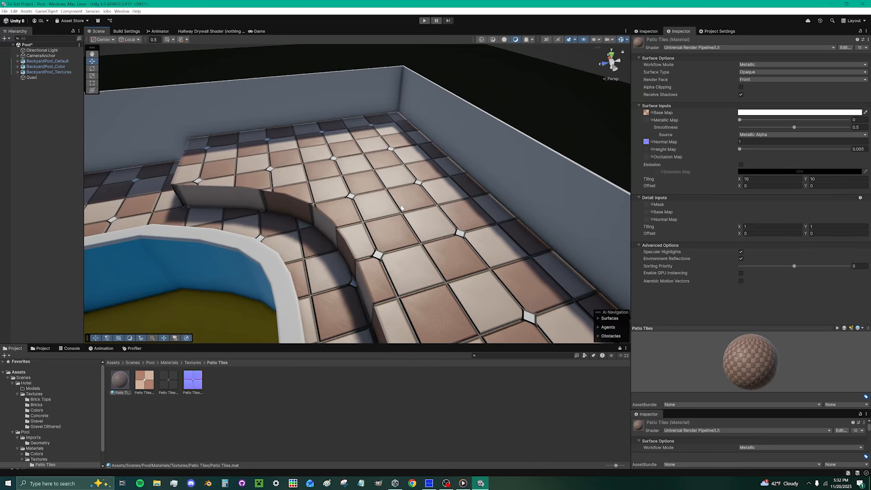
pyautogui.press('XF86AudioRaiseVolume')
pyautogui.press('XF86AudioRaiseVolume')
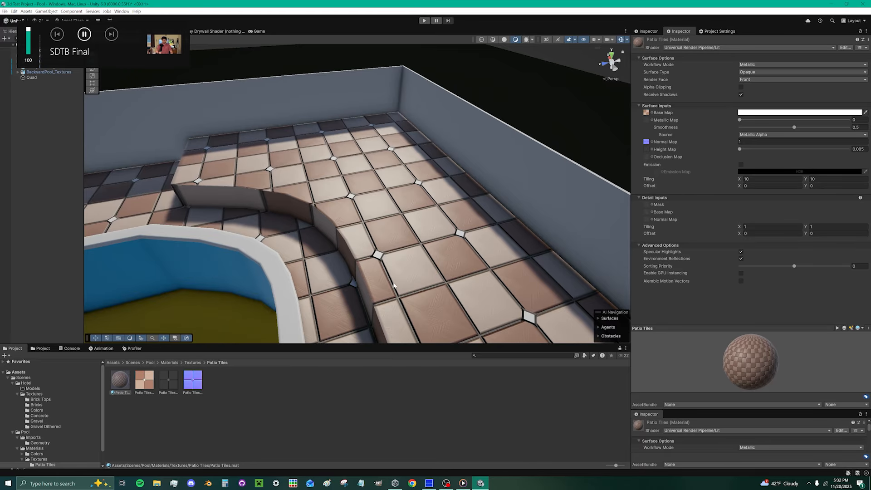
pyautogui.moveTo(376, 221); pyautogui.dragTo(393, 229, button='right')
pyautogui.moveTo(385, 178); pyautogui.dragTo(662, 213, button='right')
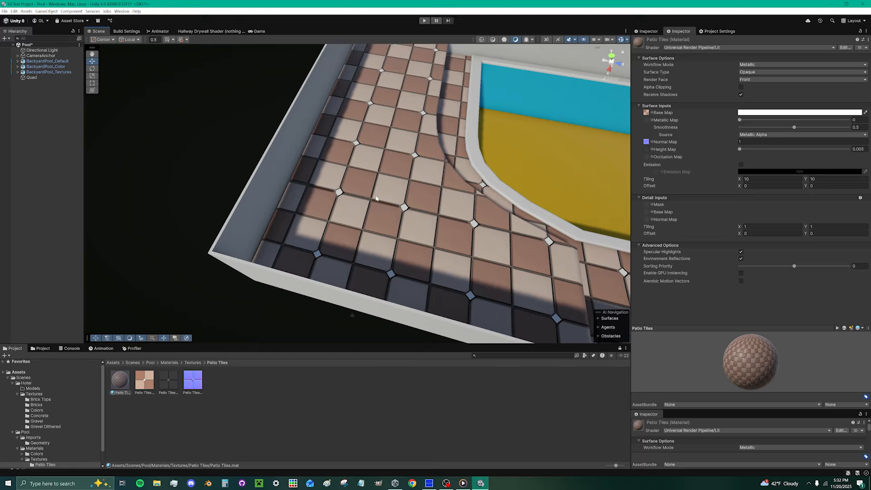
# - Scrub the Directional Light's Y rotation to recast shadows, then view the whole pool
pyautogui.click(28, 52)
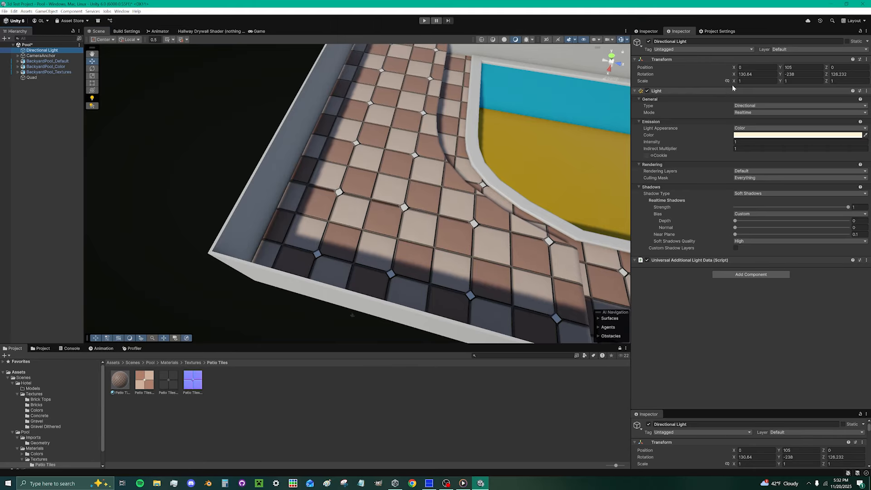
pyautogui.moveTo(781, 74); pyautogui.dragTo(342, 181)
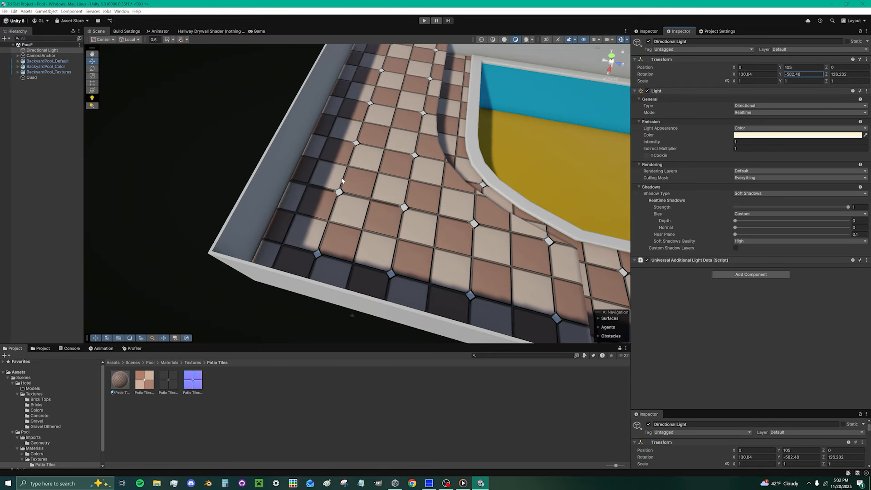
pyautogui.scroll(8, 422, 248)
pyautogui.moveTo(510, 235); pyautogui.dragTo(691, 211, button='right')
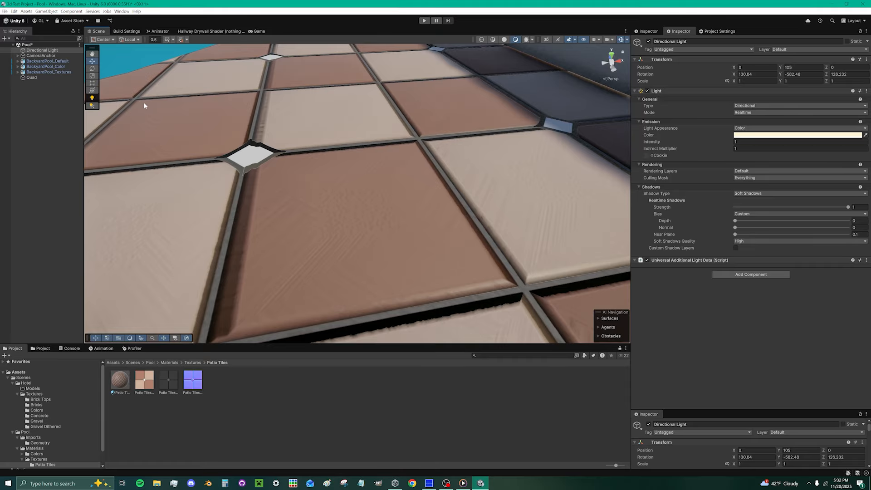
pyautogui.scroll(-6, 426, 194)
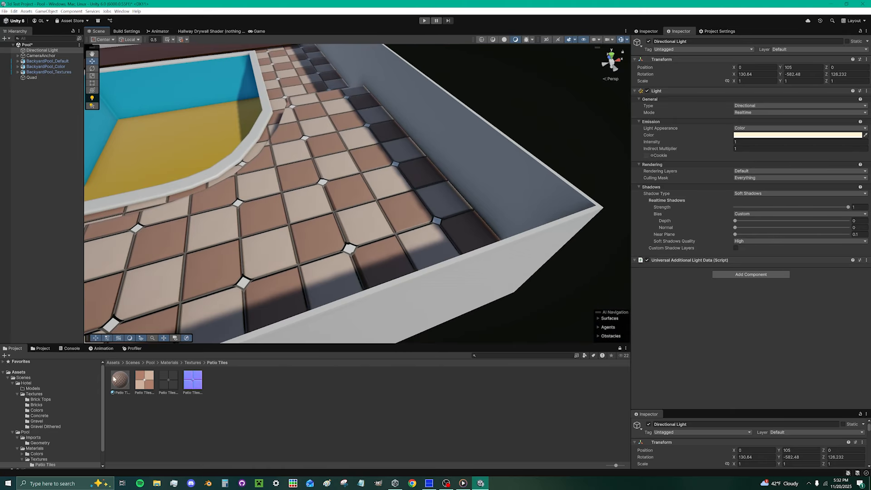
pyautogui.click(124, 380)
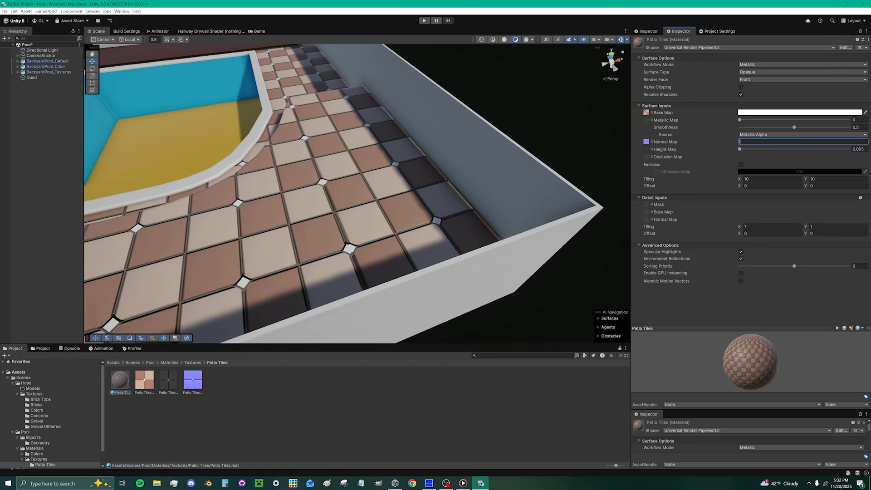
pyautogui.moveTo(447, 181); pyautogui.dragTo(532, 188, button='right')
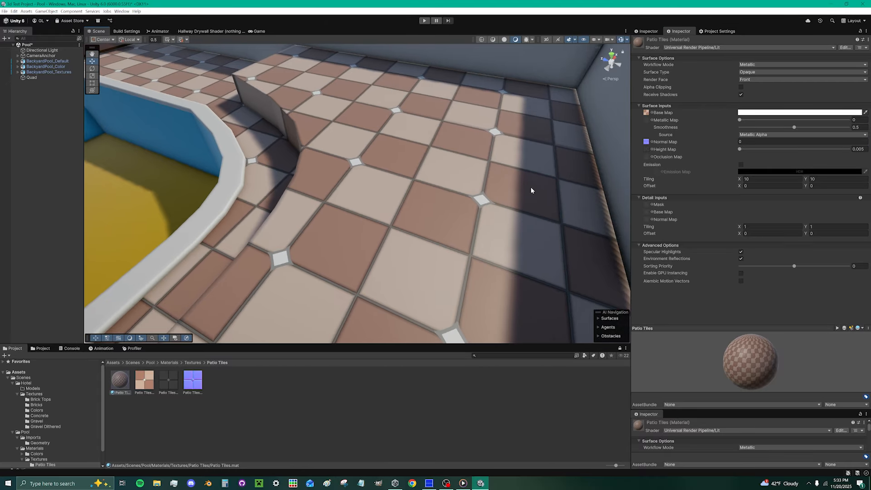
# - Swing the light further to Y -1308.2 and set Normal Map strength to 1
pyautogui.click(42, 50)
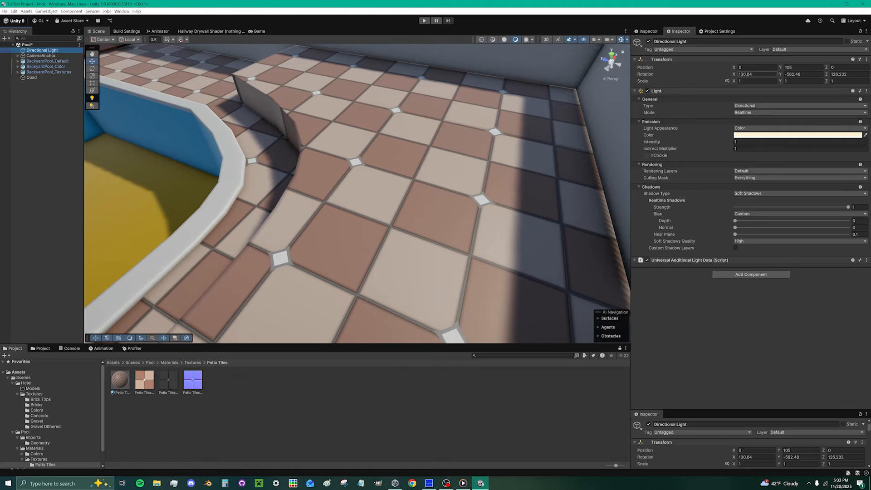
pyautogui.moveTo(780, 72); pyautogui.dragTo(241, 144)
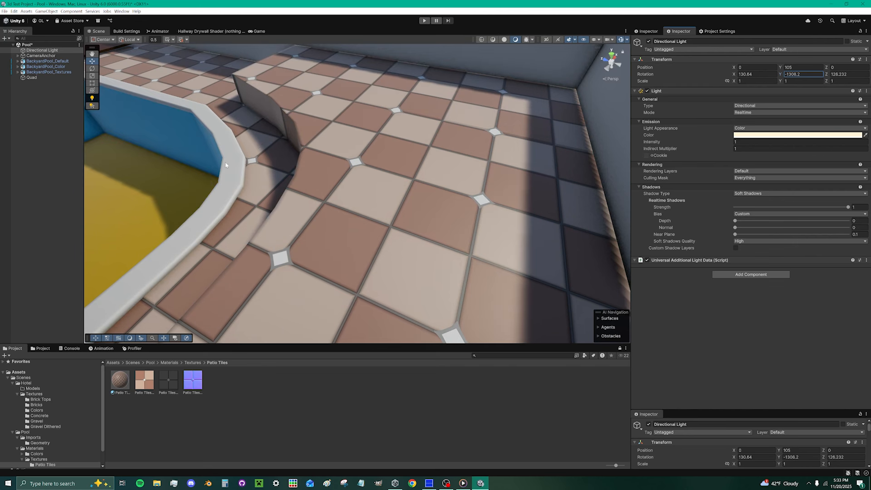
pyautogui.click(129, 385)
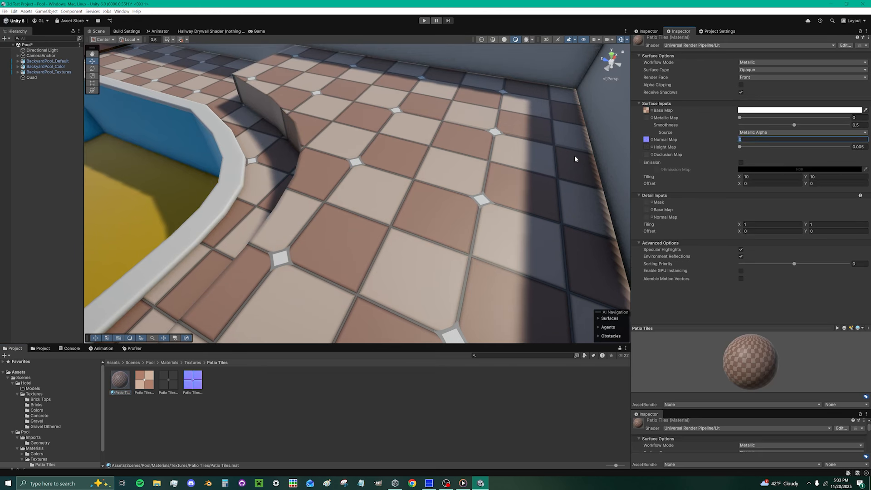
pyautogui.write('1')
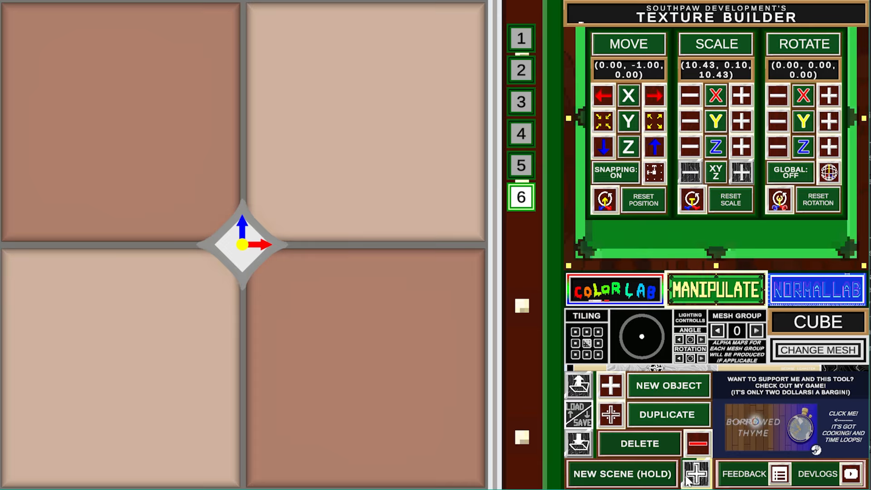
# - Reload Patio Tiles/Patio Tiles.Builder, then clear it to an empty new scene
pyautogui.click(695, 474)
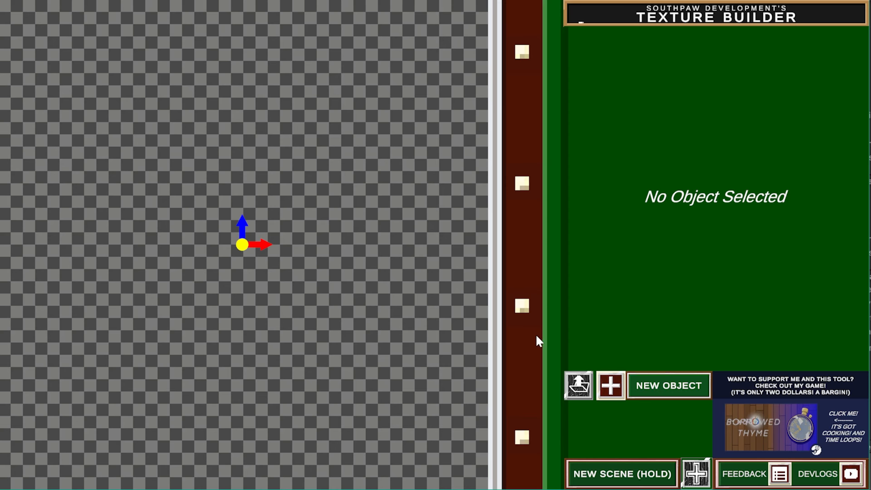
pyautogui.click(579, 386)
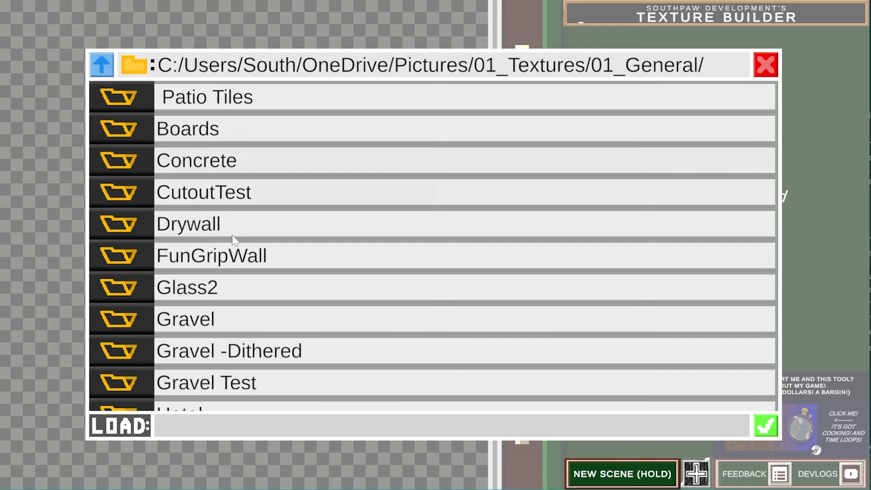
pyautogui.scroll(-8, 241, 354)
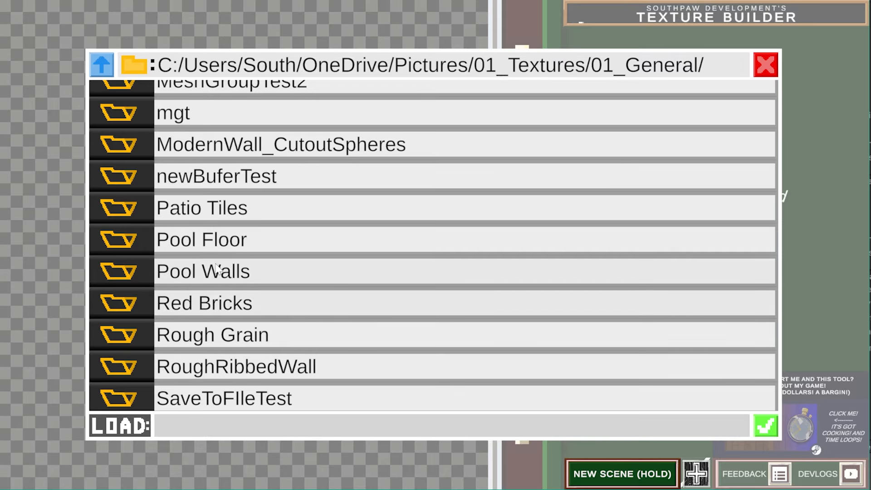
pyautogui.click(209, 208)
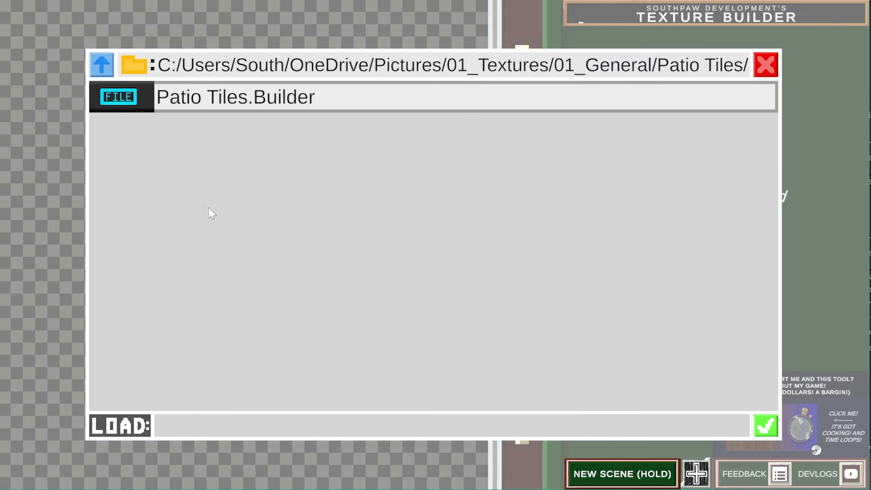
pyautogui.click(209, 96)
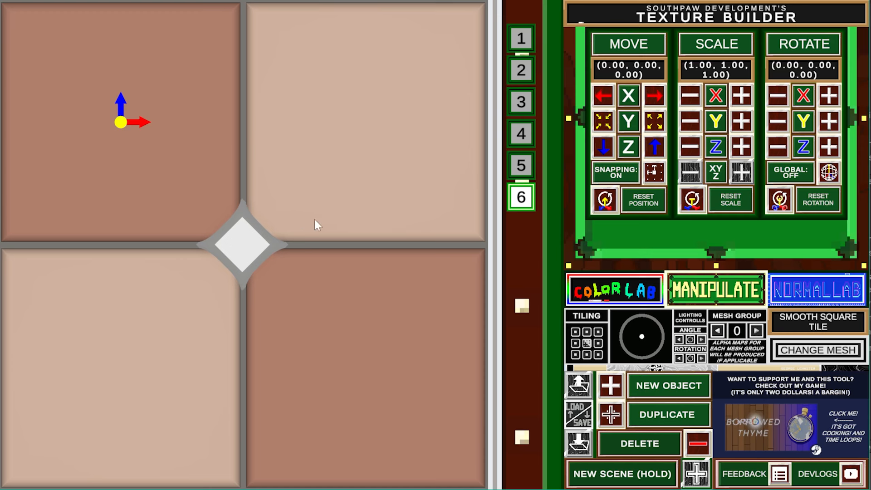
pyautogui.click(701, 474)
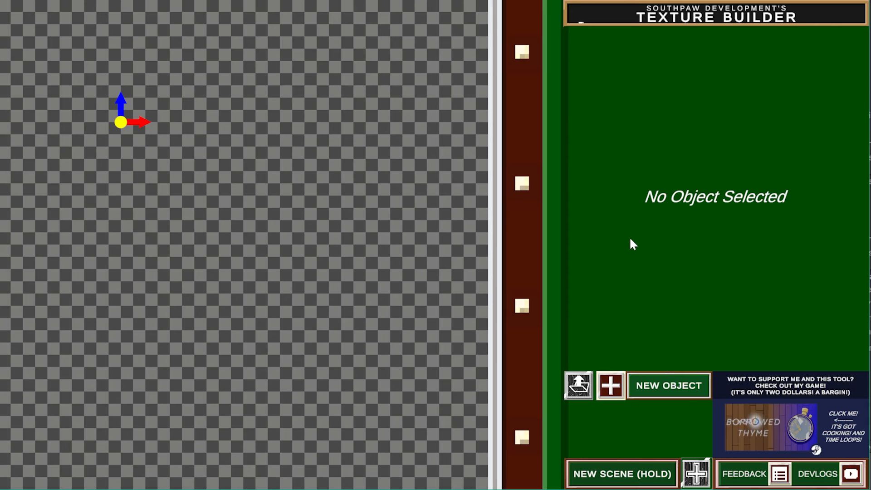
# - Add a smooth rectangle tile and set its uniform scale to 5.00
pyautogui.click(632, 389)
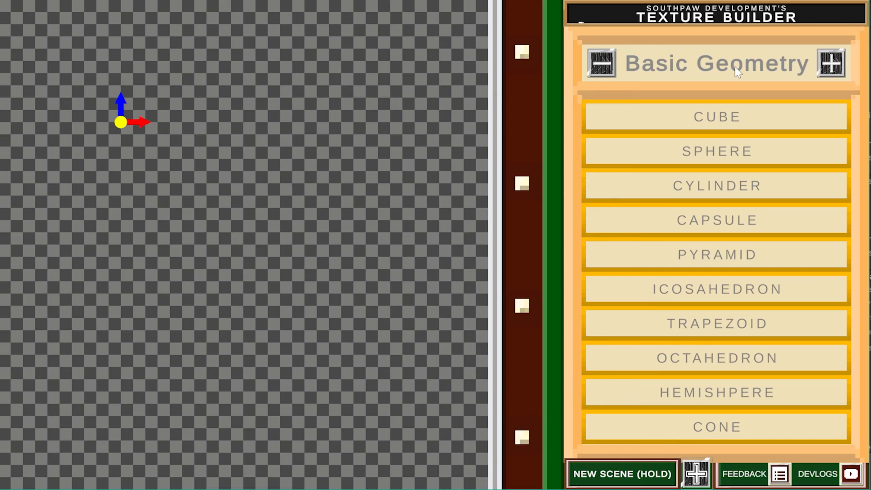
pyautogui.click(686, 154)
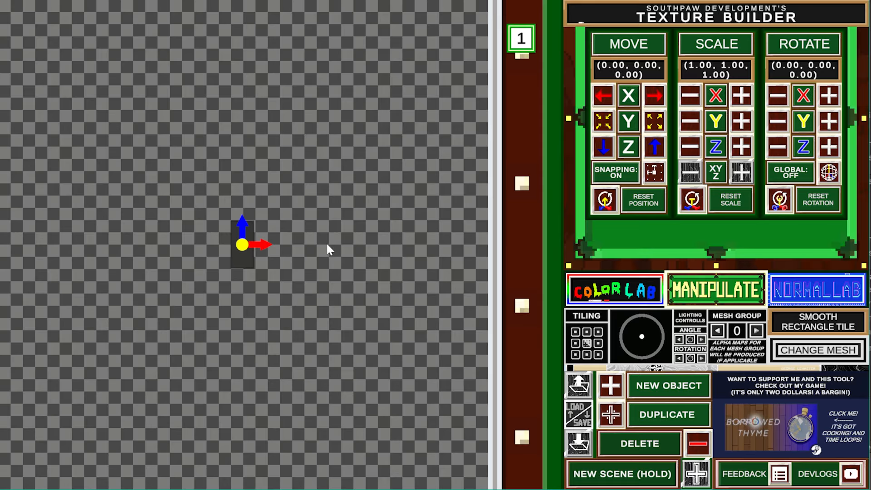
pyautogui.moveTo(743, 174); pyautogui.dragTo(694, 167)
pyautogui.click(742, 174)
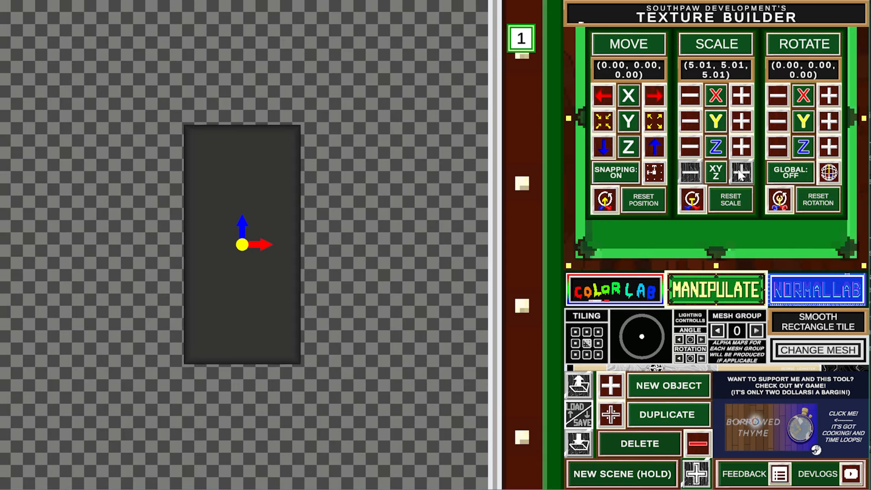
pyautogui.click(694, 167)
# - With snapping off, move the tile to position (-5, 0, -5)
pyautogui.click(609, 98)
pyautogui.click(658, 173)
pyautogui.click(604, 146)
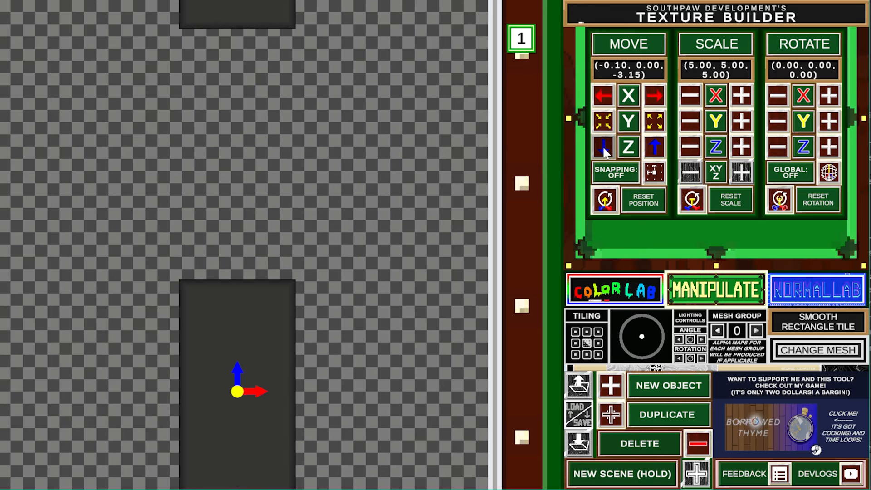
pyautogui.click(608, 97)
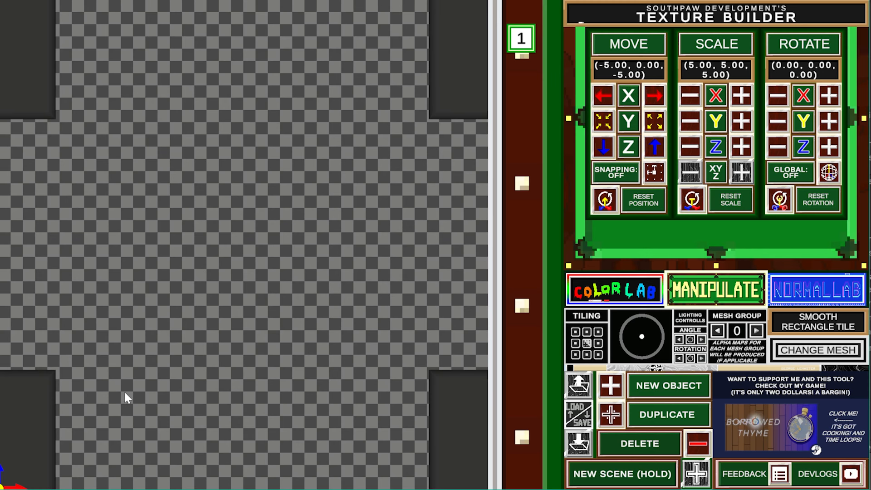
# - Add a second tile, reset its position and move it to X -5 on the canvas side
pyautogui.click(610, 414)
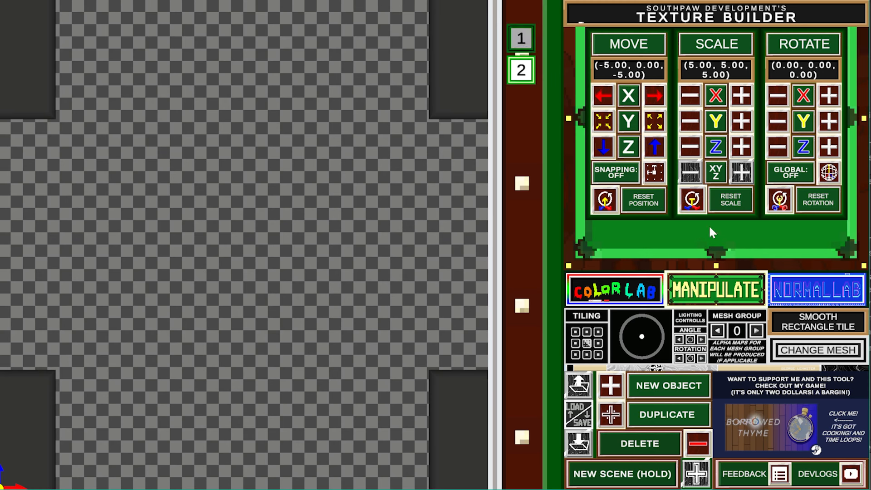
pyautogui.click(605, 201)
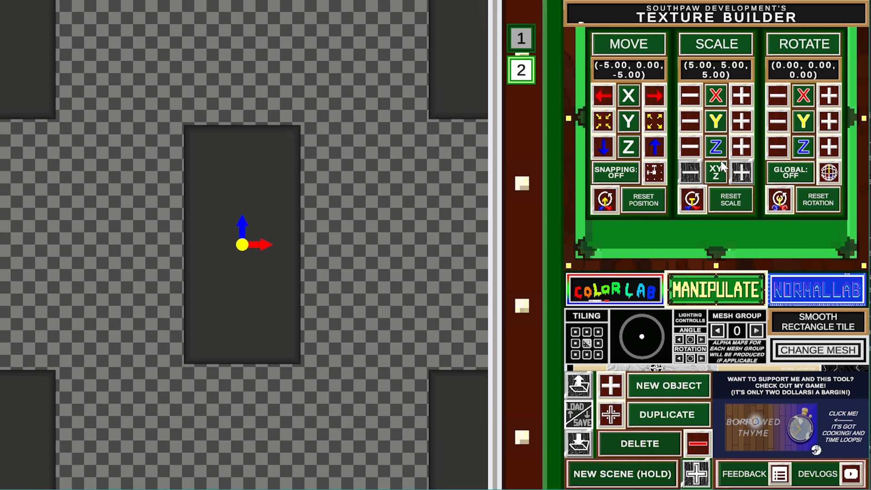
pyautogui.click(604, 97)
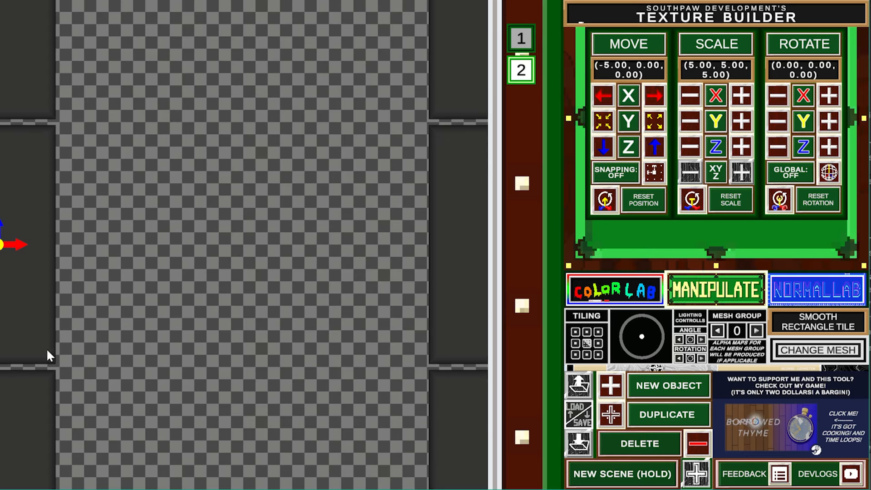
# - Set both tiles' red, green and blue to 1 in Color Lab to make them white
pyautogui.click(614, 290)
pyautogui.click(619, 121)
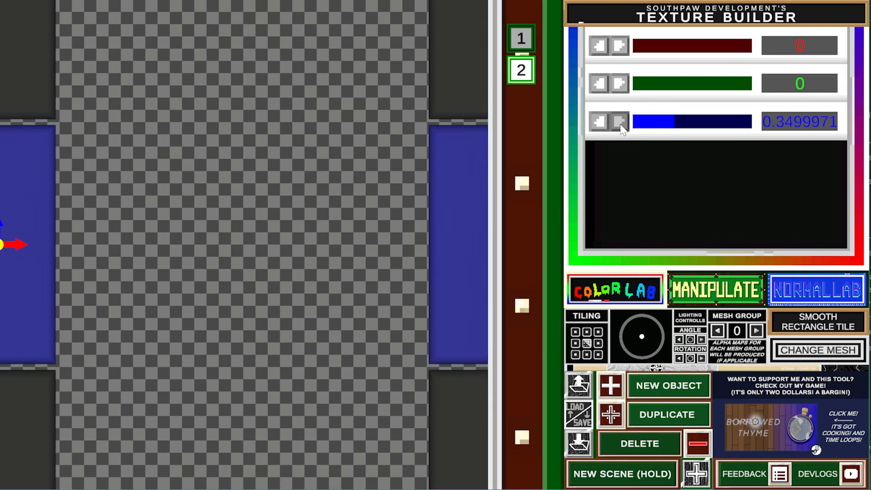
pyautogui.click(619, 84)
pyautogui.click(621, 45)
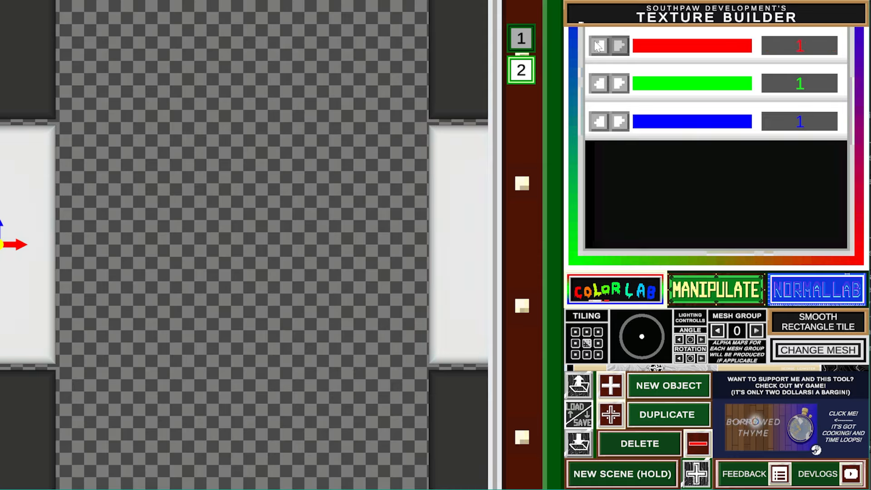
pyautogui.click(522, 39)
pyautogui.click(619, 83)
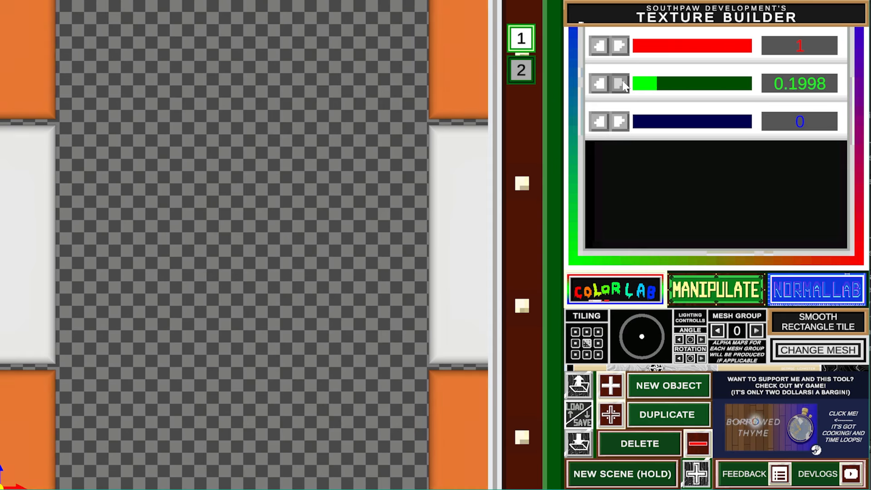
pyautogui.click(619, 121)
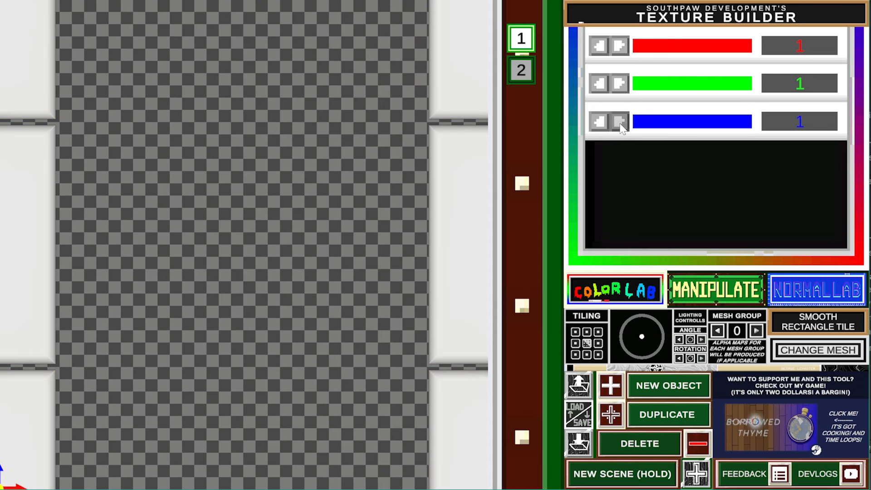
pyautogui.click(519, 68)
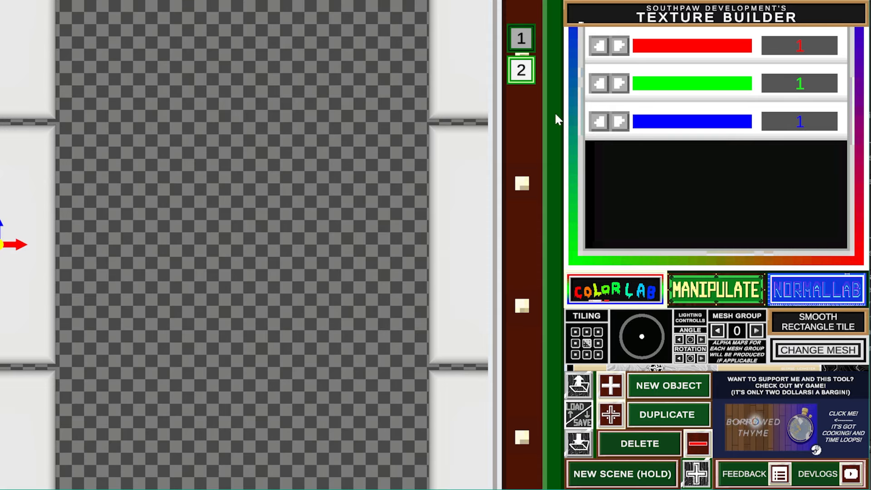
pyautogui.click(689, 291)
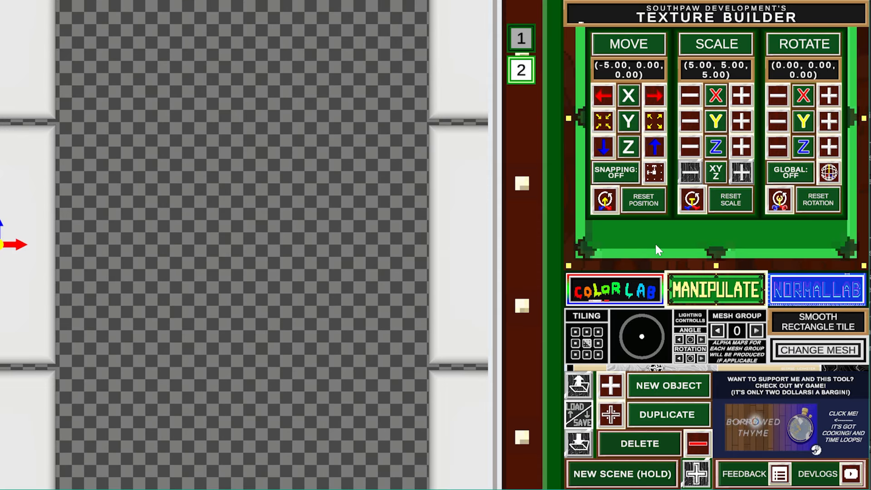
pyautogui.click(812, 293)
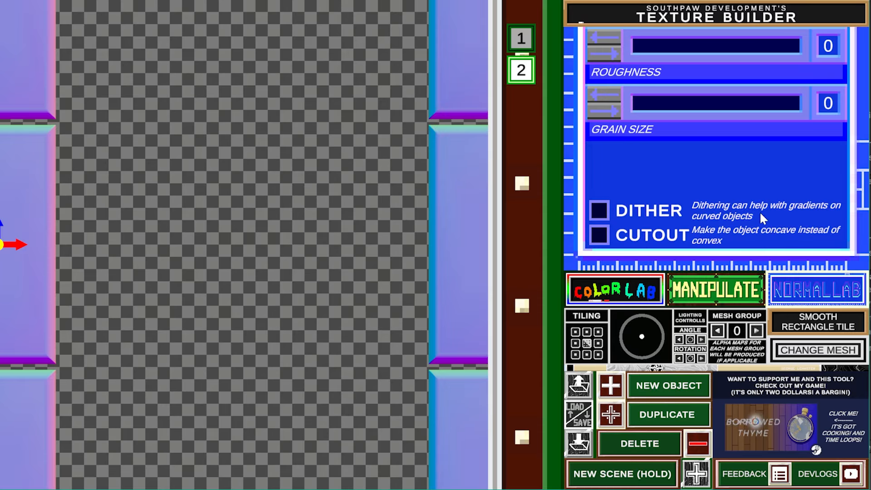
pyautogui.click(714, 300)
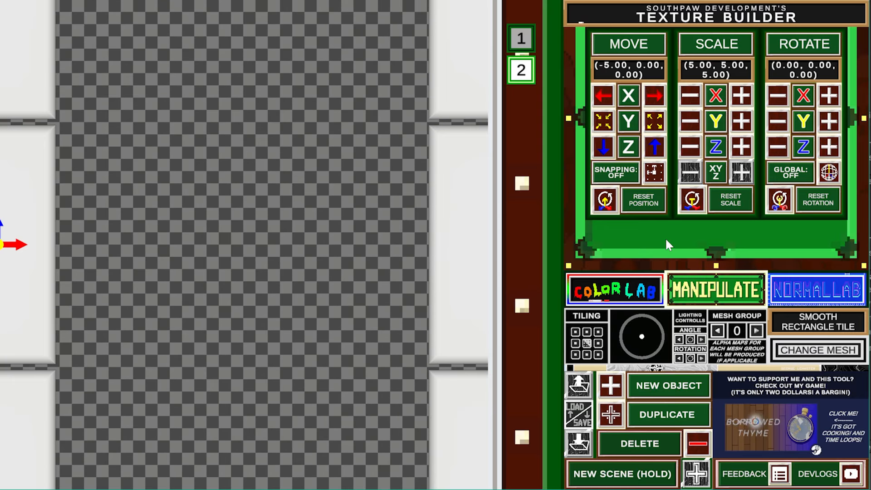
# - Add a centred third tile and duplicate the first tile to (0, 0, 5)
pyautogui.click(620, 414)
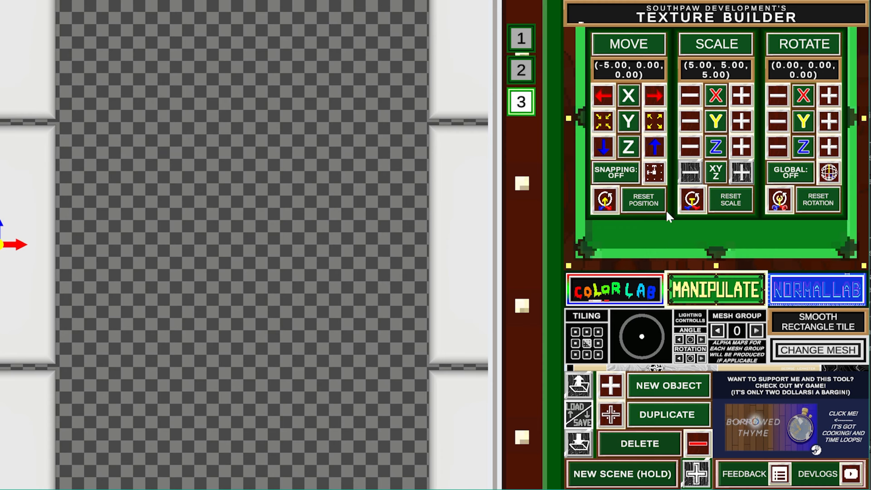
pyautogui.click(606, 201)
pyautogui.click(521, 40)
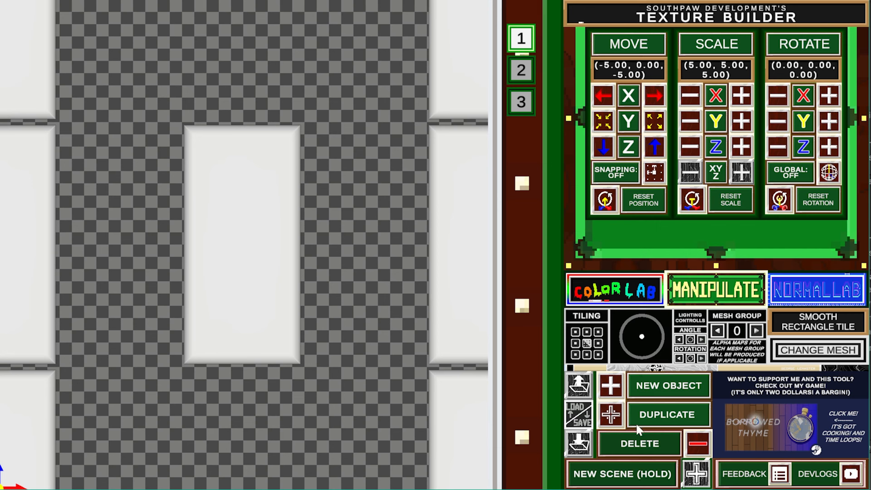
pyautogui.click(616, 410)
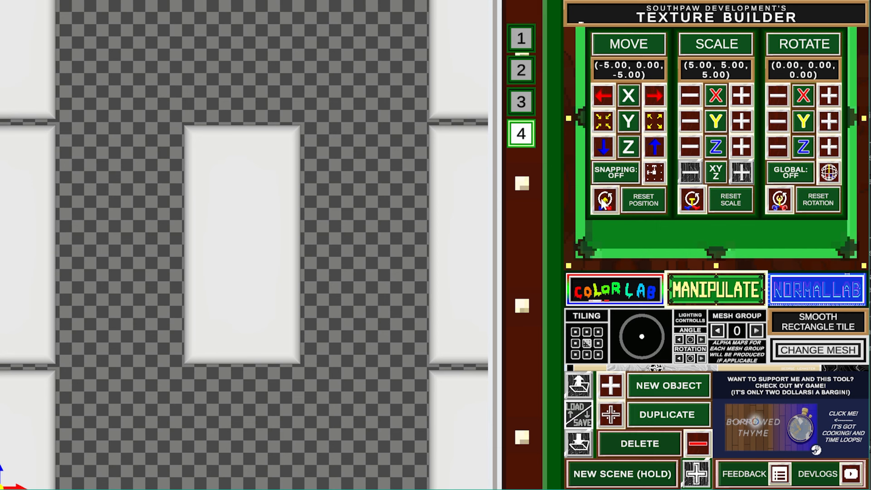
pyautogui.click(604, 201)
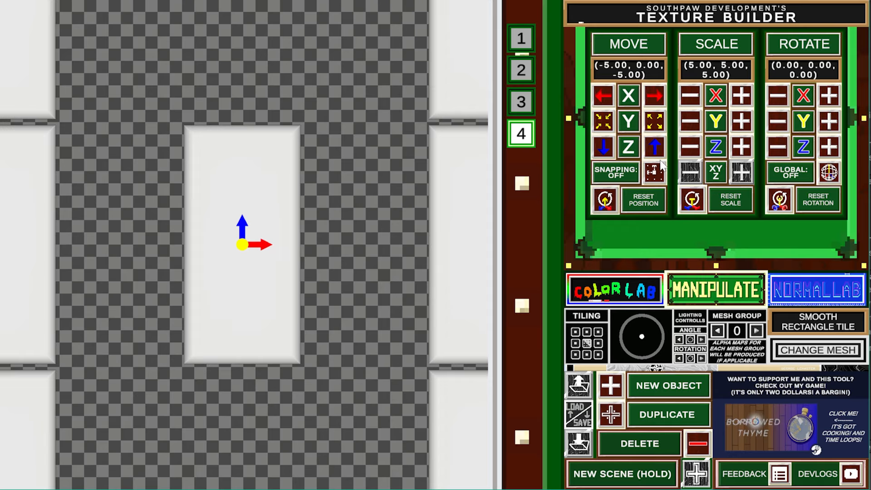
pyautogui.moveTo(652, 142); pyautogui.dragTo(652, 141)
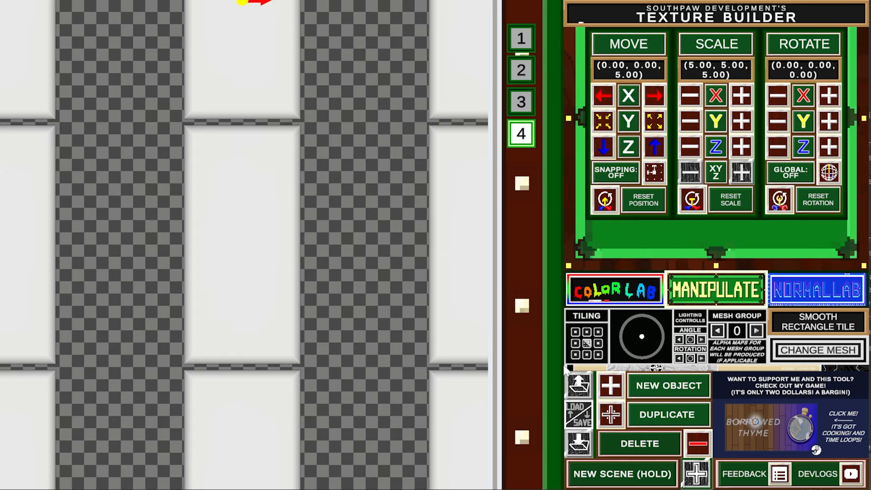
# - With snapping on, add fifth and sixth tile copies at -2.50 X offsets, Z 2.50 and -2.50
pyautogui.click(621, 420)
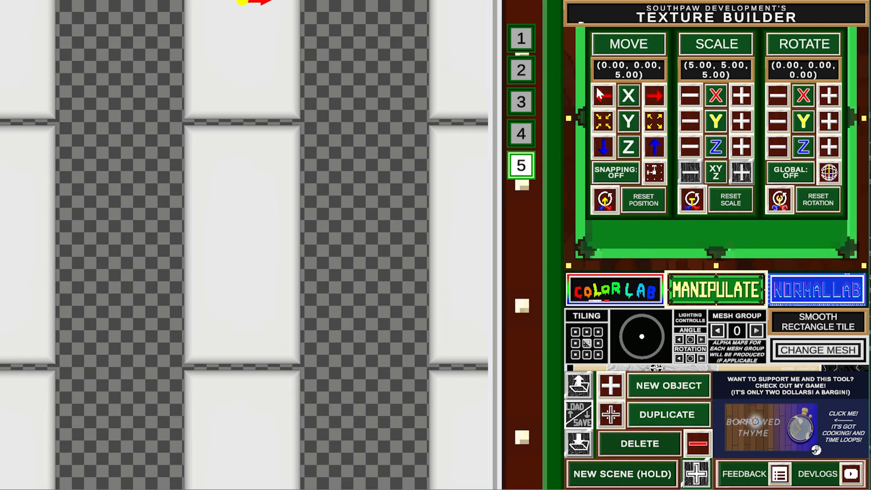
pyautogui.click(625, 178)
pyautogui.click(601, 94)
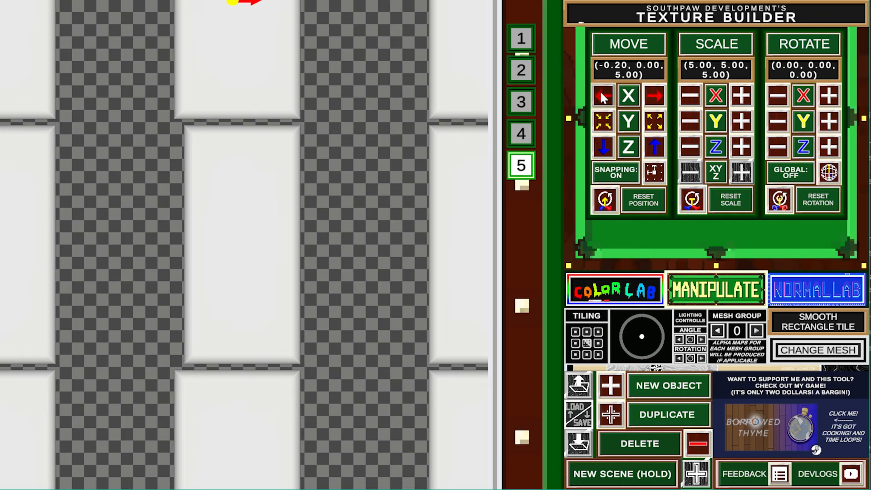
pyautogui.moveTo(601, 93); pyautogui.dragTo(601, 93)
pyautogui.moveTo(605, 154); pyautogui.dragTo(605, 154)
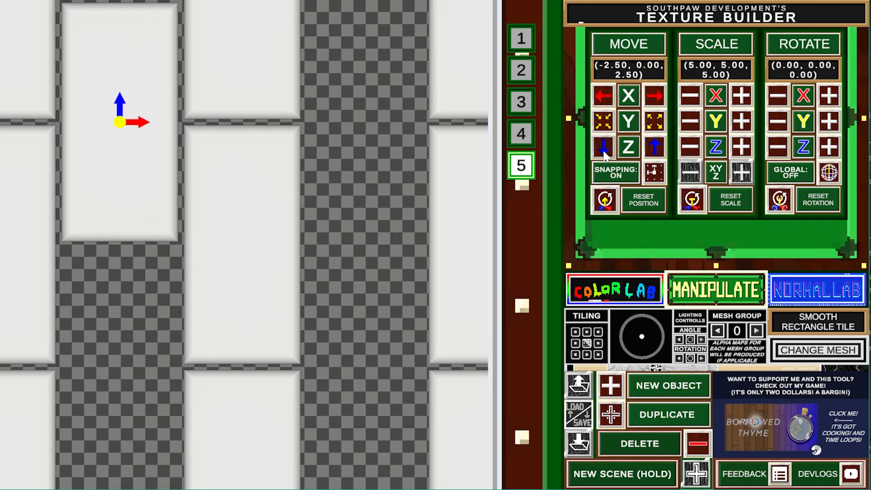
pyautogui.click(617, 414)
pyautogui.click(602, 143)
pyautogui.moveTo(601, 143); pyautogui.dragTo(601, 141)
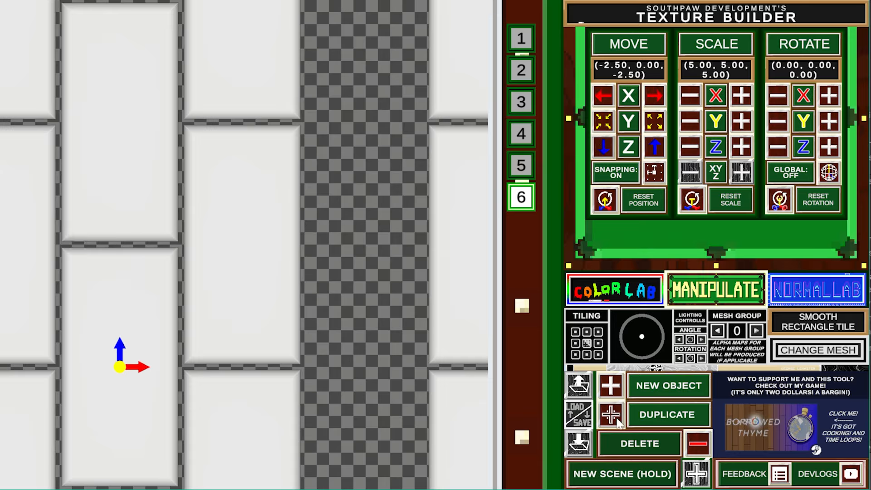
# - Add seventh and eighth copies at X 2.50, the last at (2.5, 0, 2.5)
pyautogui.click(635, 415)
pyautogui.moveTo(658, 99); pyautogui.dragTo(608, 99)
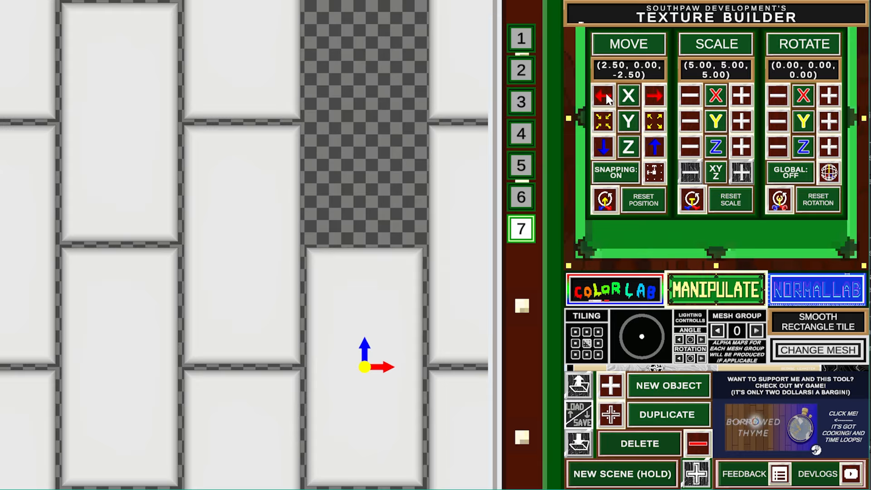
pyautogui.click(611, 415)
pyautogui.moveTo(659, 154); pyautogui.dragTo(659, 155)
pyautogui.click(611, 147)
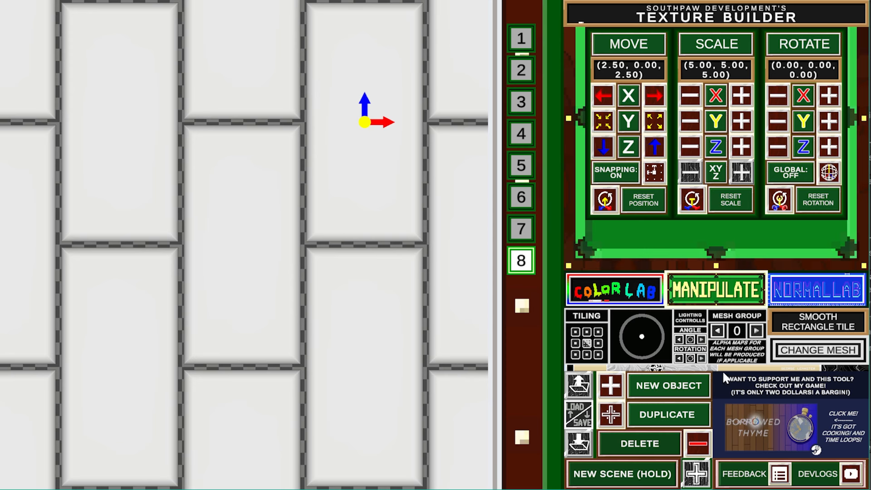
# - Add a Basic Geometry cube and enlarge it to 10.58 to cover the canvas
pyautogui.click(611, 388)
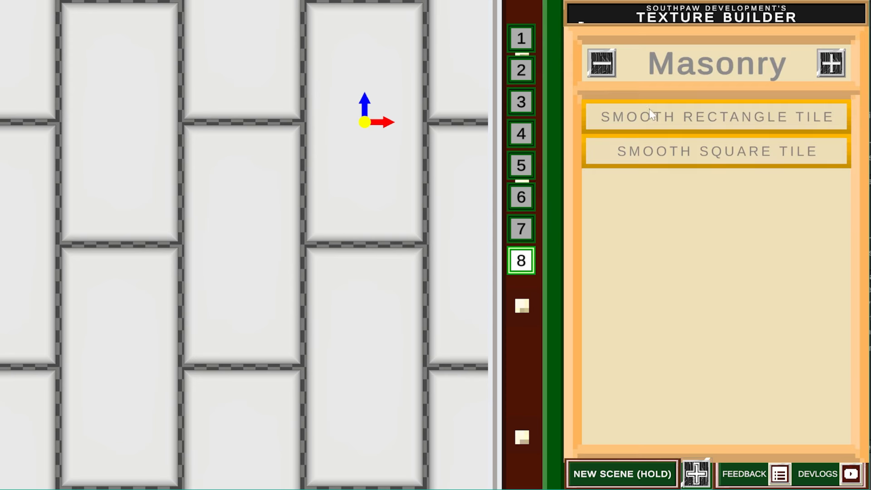
pyautogui.click(601, 62)
pyautogui.click(602, 62)
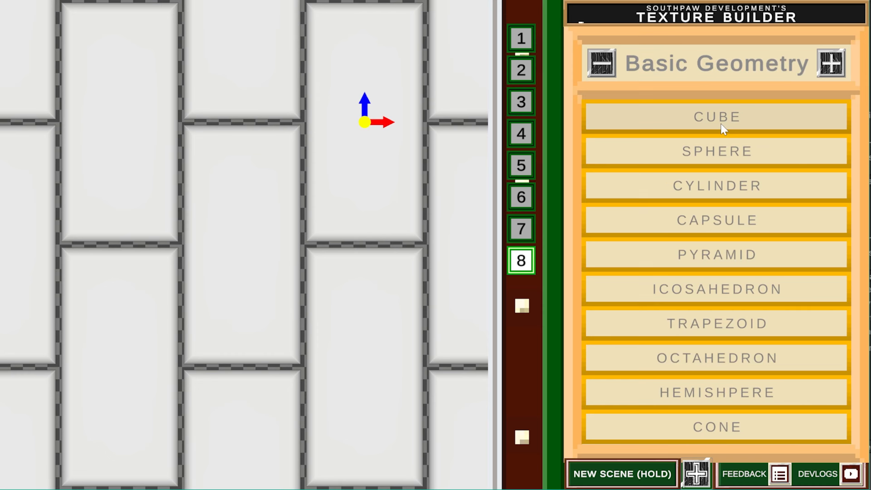
pyautogui.click(721, 123)
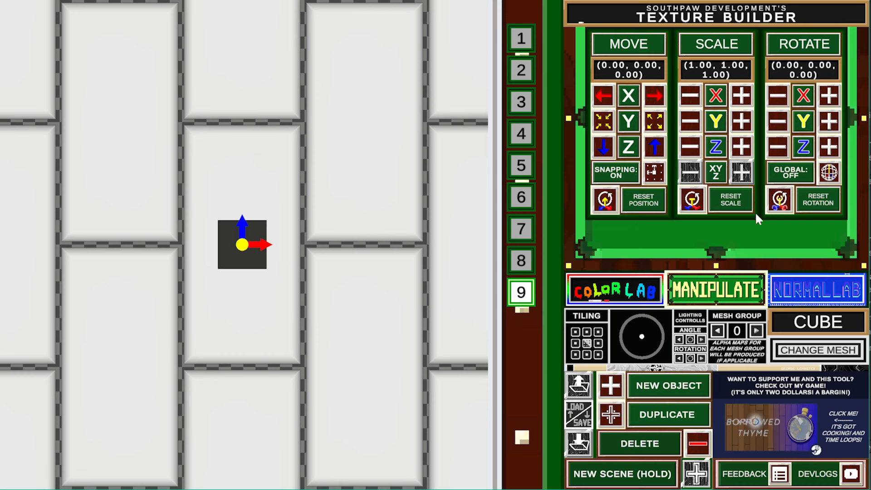
pyautogui.click(743, 173)
pyautogui.moveTo(743, 174); pyautogui.dragTo(743, 176)
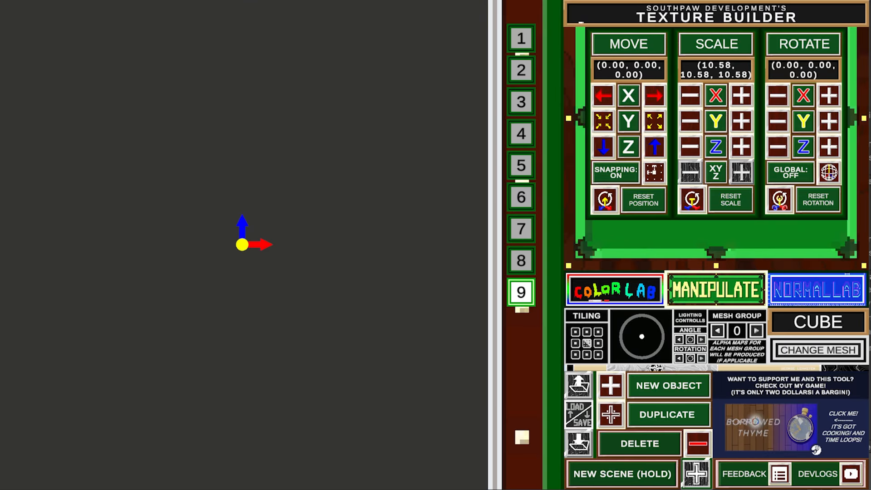
# - Raise the cube's red, green and blue levels to make it light grey
pyautogui.click(615, 290)
pyautogui.moveTo(619, 122); pyautogui.dragTo(619, 122)
pyautogui.moveTo(618, 87); pyautogui.dragTo(618, 90)
pyautogui.moveTo(620, 47); pyautogui.dragTo(620, 47)
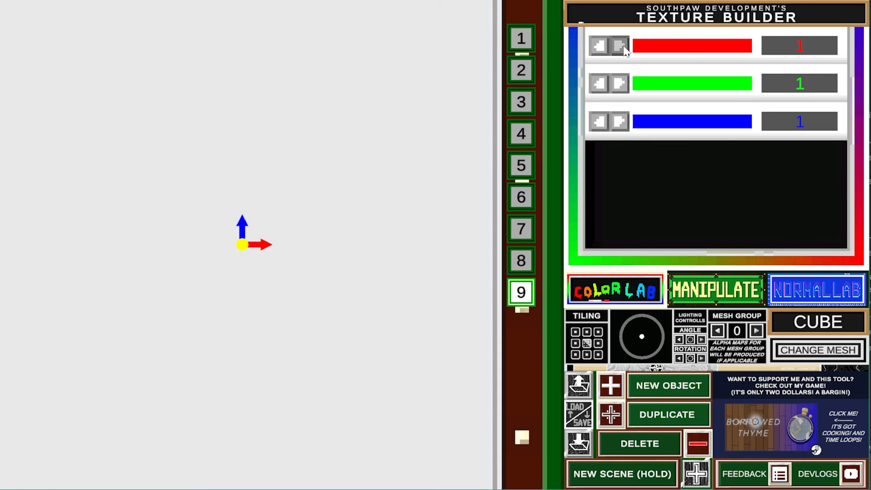
# - Flatten the cube to a 0.10 height layer at Y -0.10 beneath the tiles
pyautogui.click(716, 295)
pyautogui.moveTo(697, 125); pyautogui.dragTo(698, 127)
pyautogui.click(608, 123)
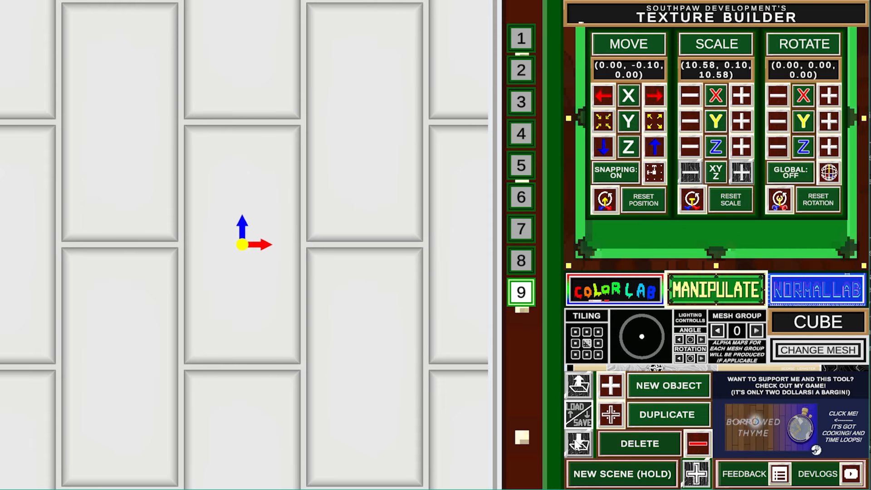
# - Choose OneDrive > Pictures > 01_Textures > 01_General as the texture save location
pyautogui.click(581, 445)
pyautogui.click(102, 66)
pyautogui.click(102, 66)
pyautogui.click(102, 66)
pyautogui.click(102, 66)
pyautogui.scroll(-6, 221, 277)
pyautogui.scroll(-5, 221, 278)
pyautogui.click(223, 399)
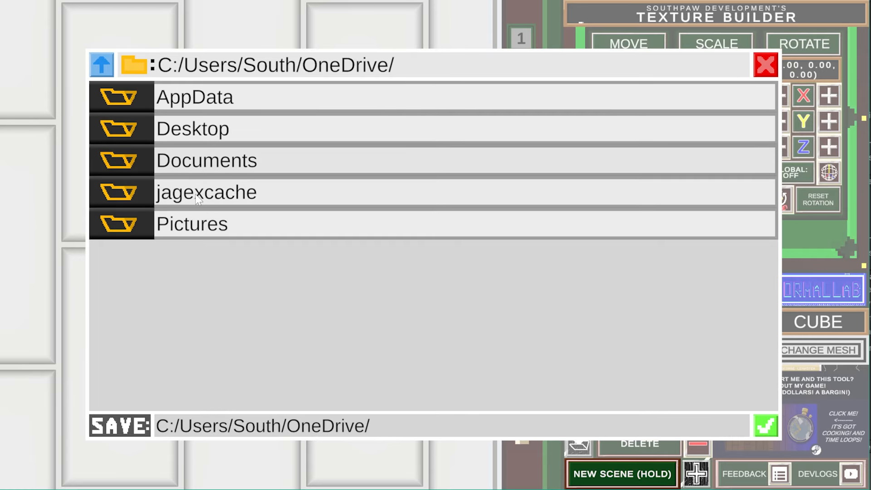
pyautogui.click(200, 224)
pyautogui.click(200, 224)
pyautogui.doubleClick(216, 132)
pyautogui.click(222, 134)
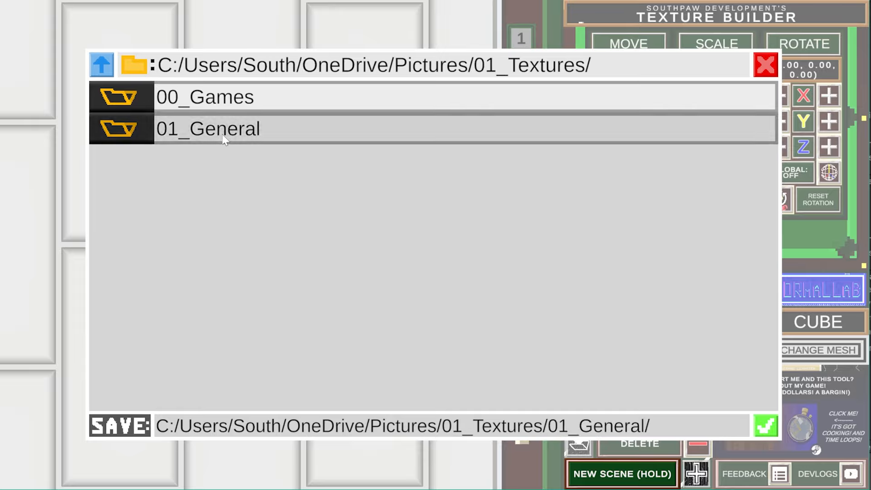
pyautogui.click(224, 136)
pyautogui.click(766, 425)
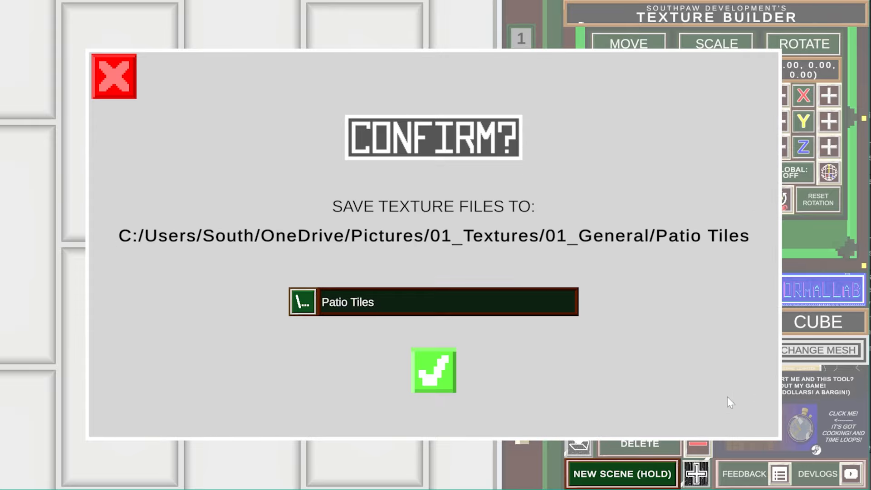
# - Name the texture files 'Pool Floor' and save them
pyautogui.click(386, 308)
pyautogui.write('Poo')
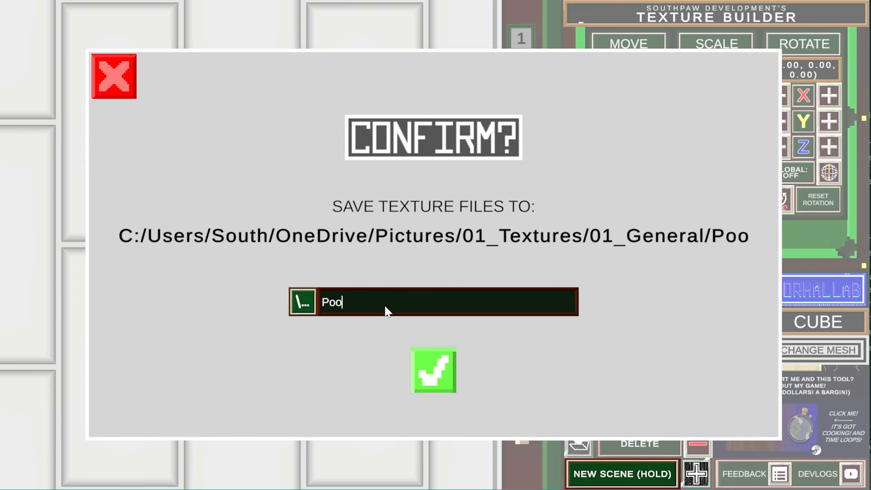
pyautogui.write('l Floor')
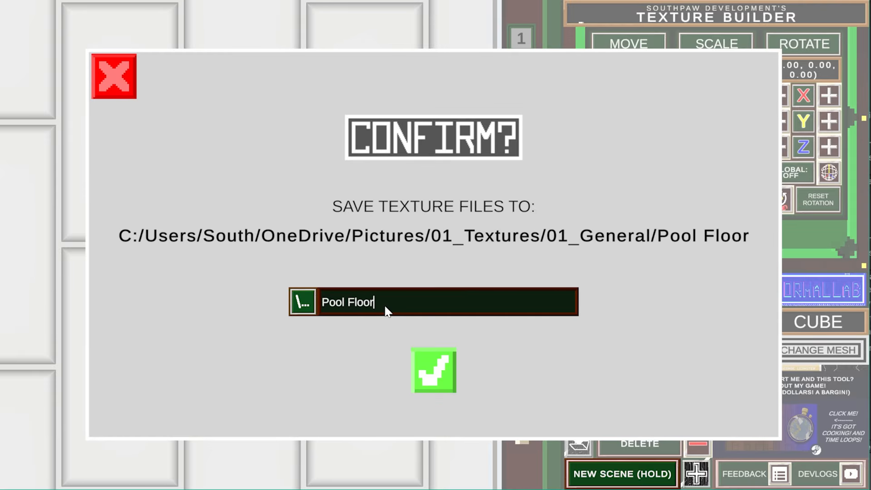
pyautogui.click(448, 359)
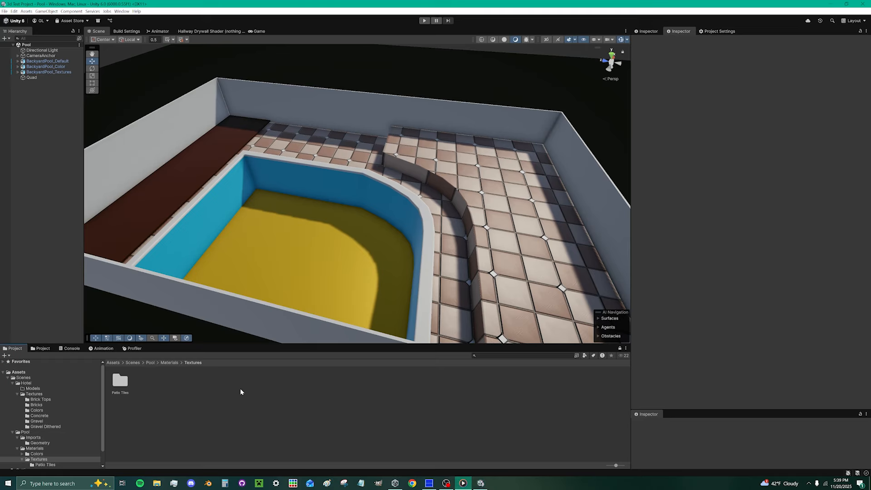
# - Create a new folder named Pool Floor inside the Textures folder
pyautogui.rightClick(240, 388)
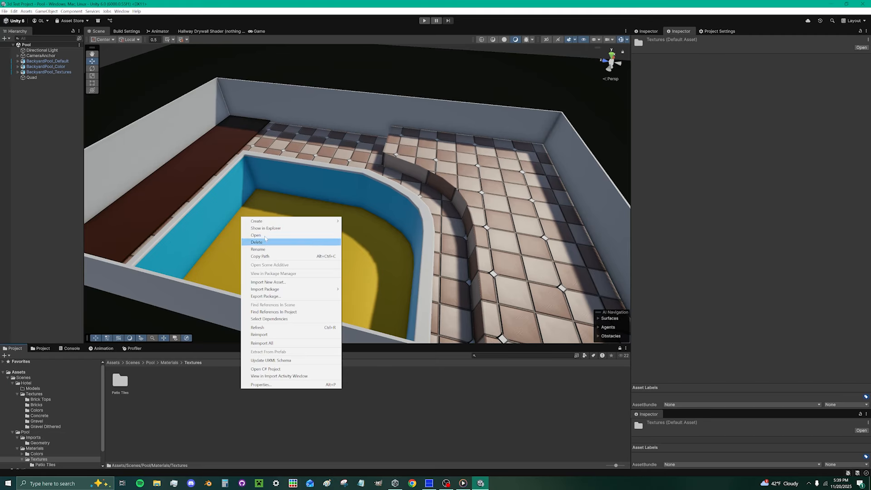
pyautogui.moveTo(291, 221)
pyautogui.click(358, 222)
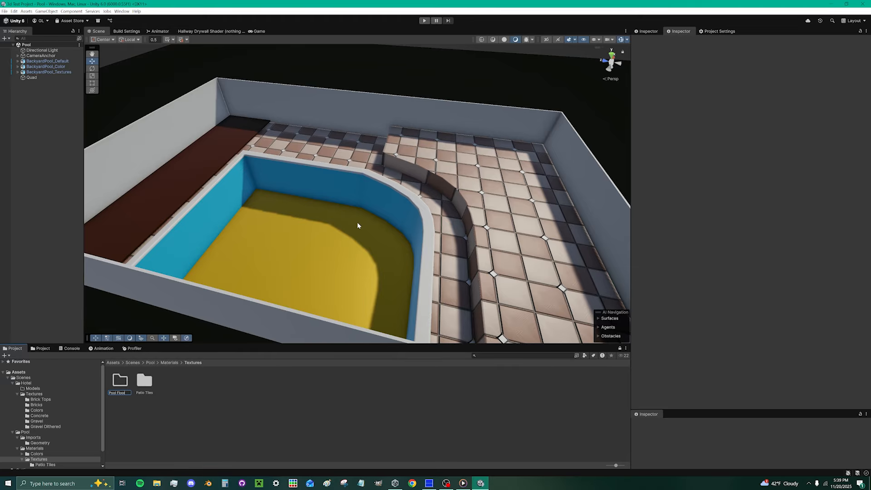
pyautogui.write('Pool Floor')
pyautogui.press('Return')
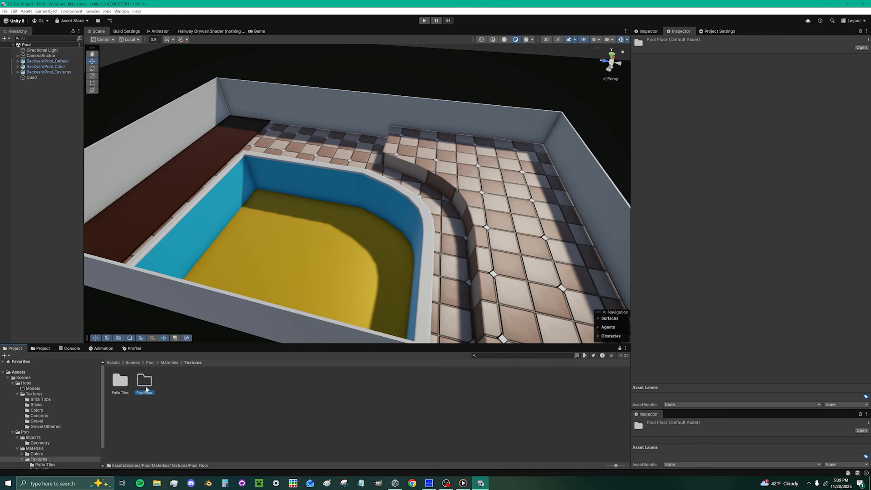
# - Import Pool Floor_Color, Pool Floor_Height and Pool Floor_Normal images into the Pool Floor folder
pyautogui.doubleClick(146, 383)
pyautogui.rightClick(146, 382)
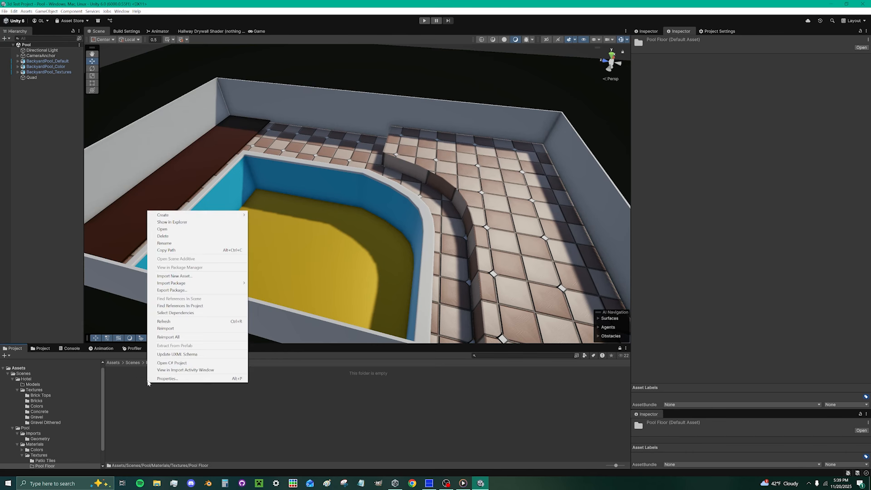
pyautogui.click(181, 277)
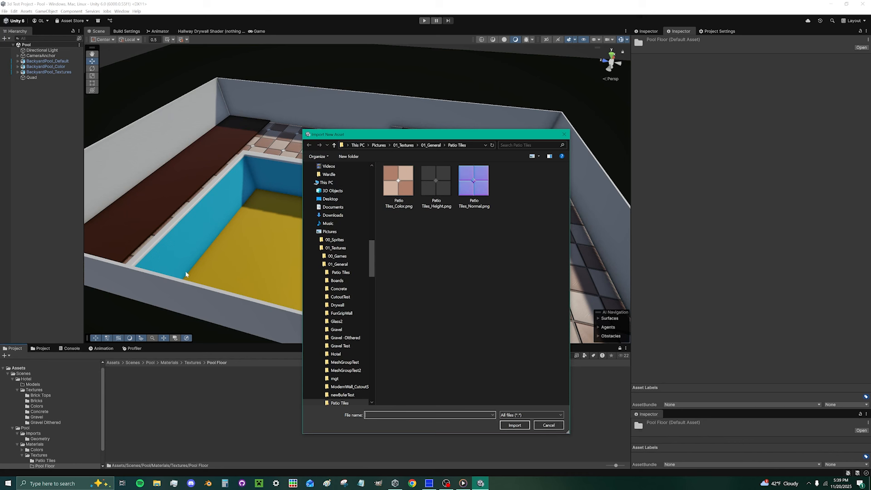
pyautogui.click(430, 145)
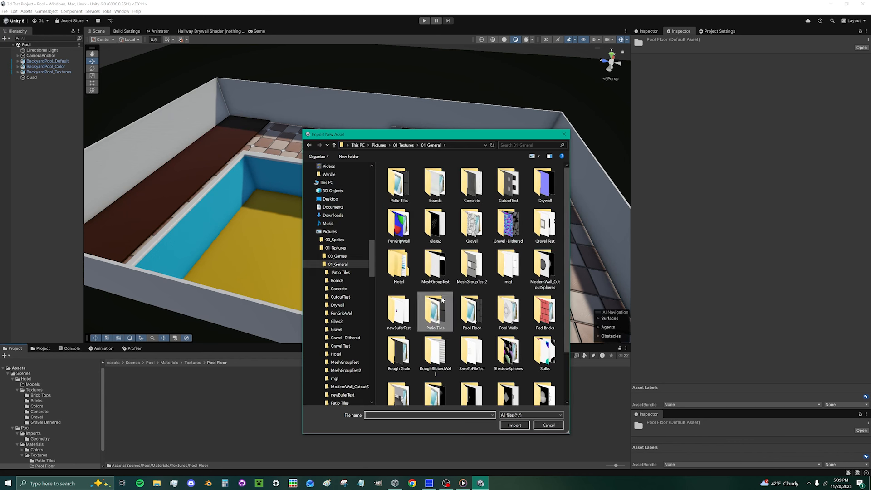
pyautogui.doubleClick(456, 311)
pyautogui.click(398, 182)
pyautogui.keyDown('shift'); pyautogui.click(474, 182); pyautogui.keyUp('shift')
pyautogui.click(515, 425)
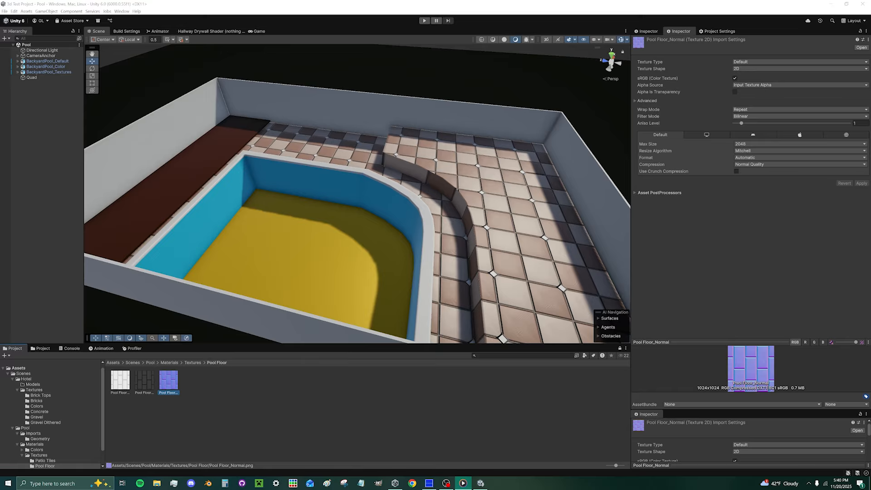
# - Create a new material named Pool Floor in the Pool Floor folder
pyautogui.rightClick(238, 410)
pyautogui.moveTo(273, 232)
pyautogui.click(351, 240)
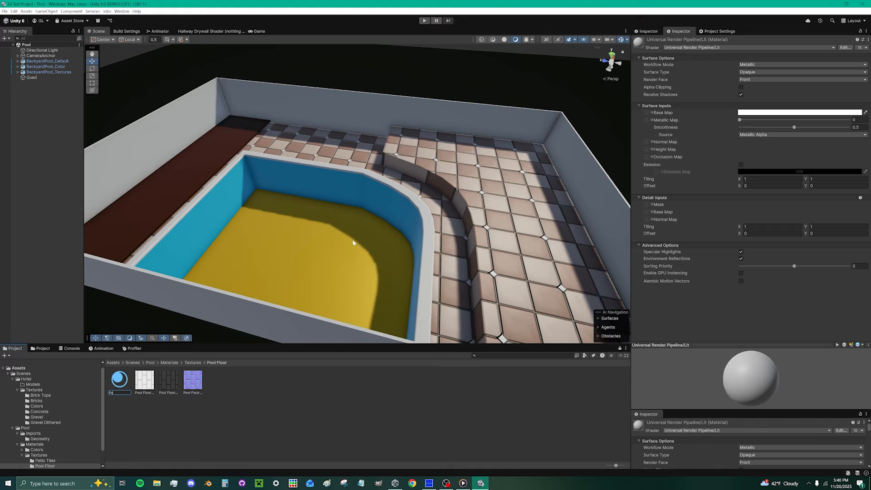
pyautogui.press('Return')
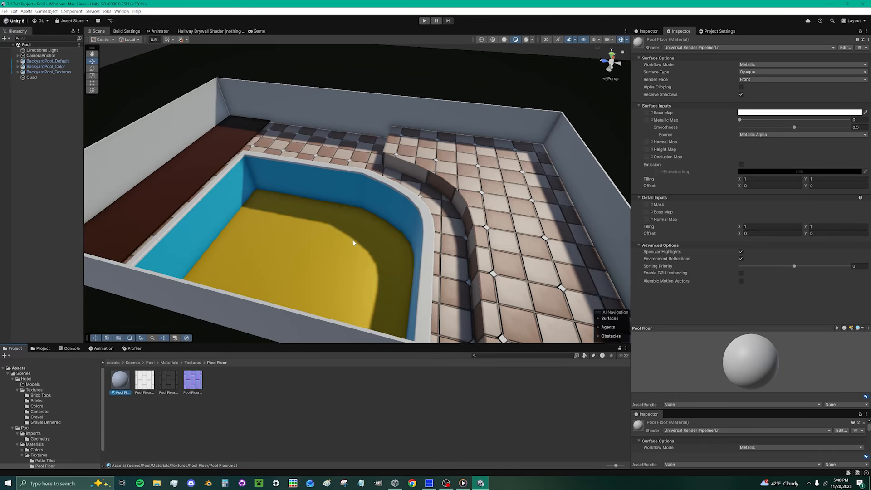
# - Apply the Pool Floor material to the pool floor and set its tiling to 5 by 5
pyautogui.hotkey('alt', 'Tab')
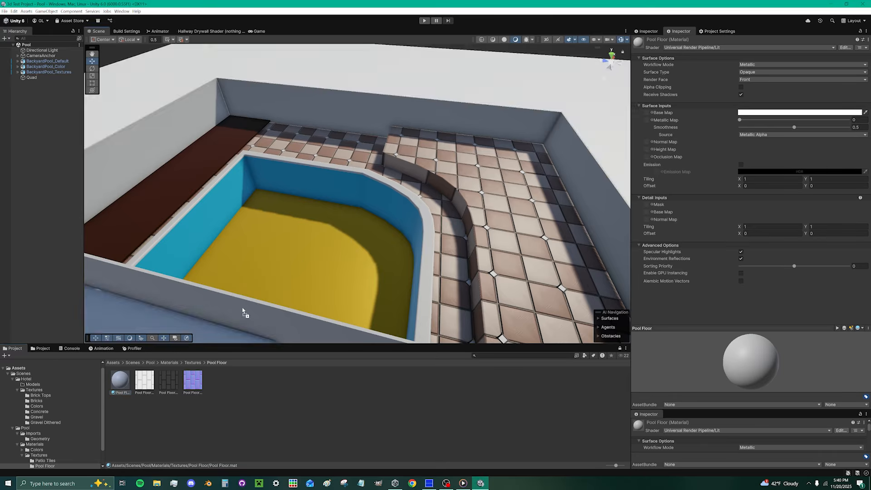
pyautogui.moveTo(243, 307); pyautogui.dragTo(254, 314)
pyautogui.write('5')
pyautogui.press('Tab')
pyautogui.write('5')
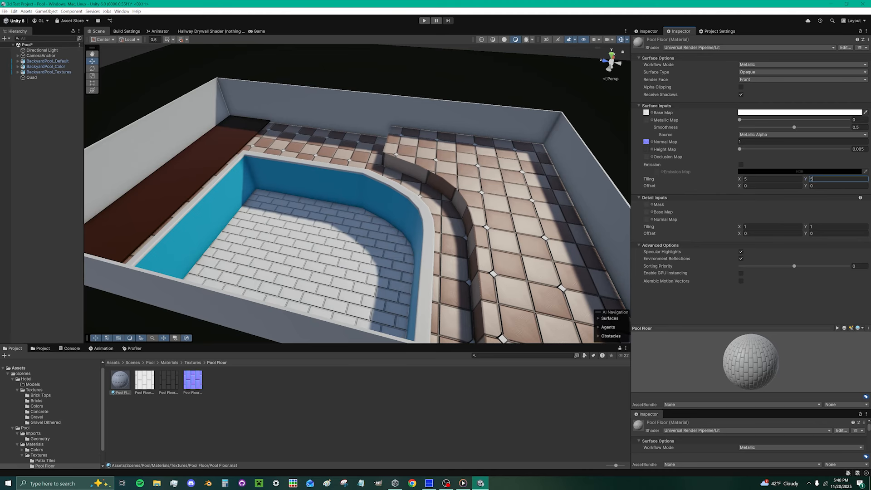
pyautogui.hotkey('alt', 'Tab')
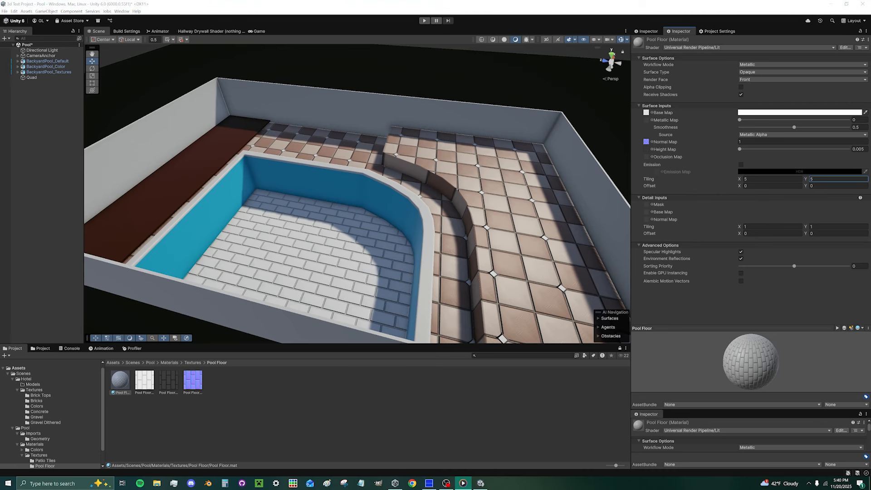
# - Set the Pool Floor base map colour to golden yellow FFC73B
pyautogui.hotkey('alt', 'Tab')
pyautogui.scroll(10, 323, 299)
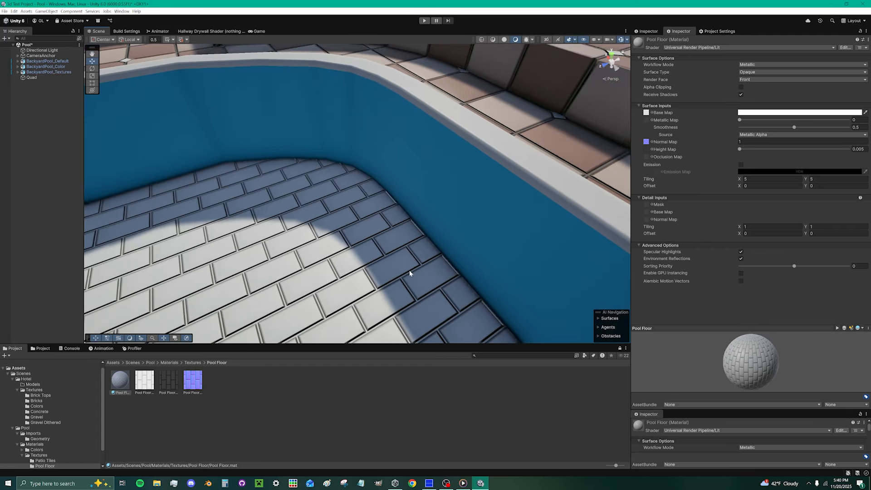
pyautogui.moveTo(409, 274); pyautogui.dragTo(495, 231, button='middle')
pyautogui.scroll(-2, 495, 231)
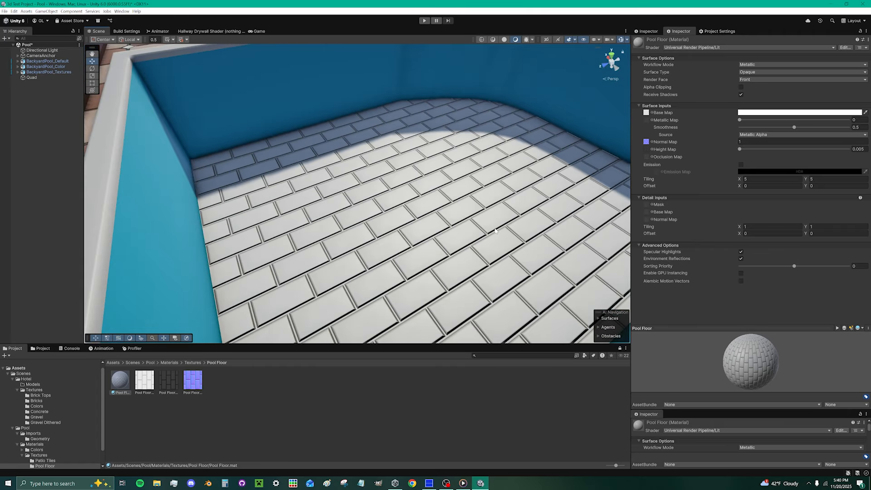
pyautogui.click(800, 112)
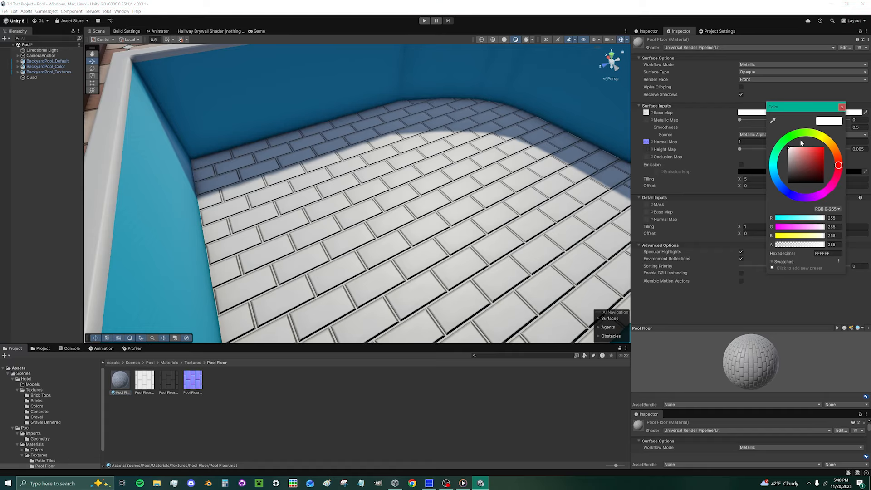
pyautogui.click(832, 144)
pyautogui.moveTo(812, 149); pyautogui.dragTo(829, 128)
pyautogui.click(841, 108)
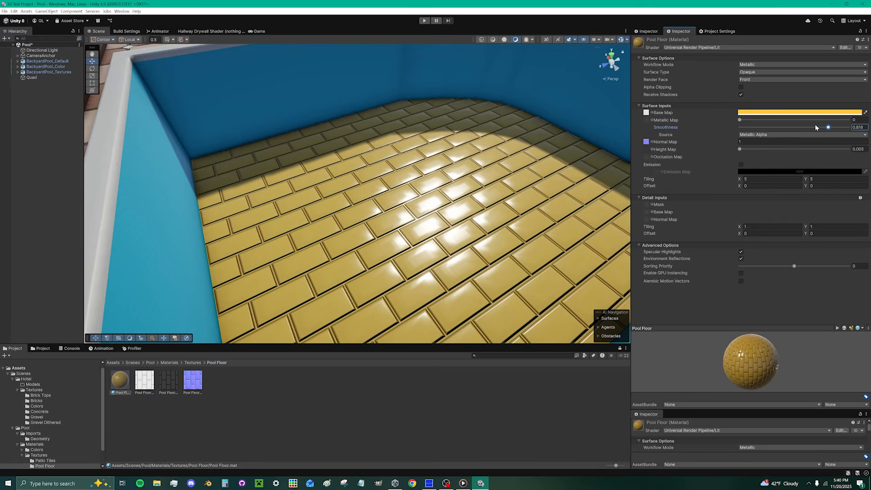
# - Set smoothness to 0.816 and metallic to 0.703, and lower the normal map strength
pyautogui.moveTo(746, 119); pyautogui.dragTo(763, 120)
pyautogui.moveTo(802, 118); pyautogui.dragTo(819, 117)
pyautogui.moveTo(327, 248); pyautogui.dragTo(327, 278, button='right')
pyautogui.click(770, 142)
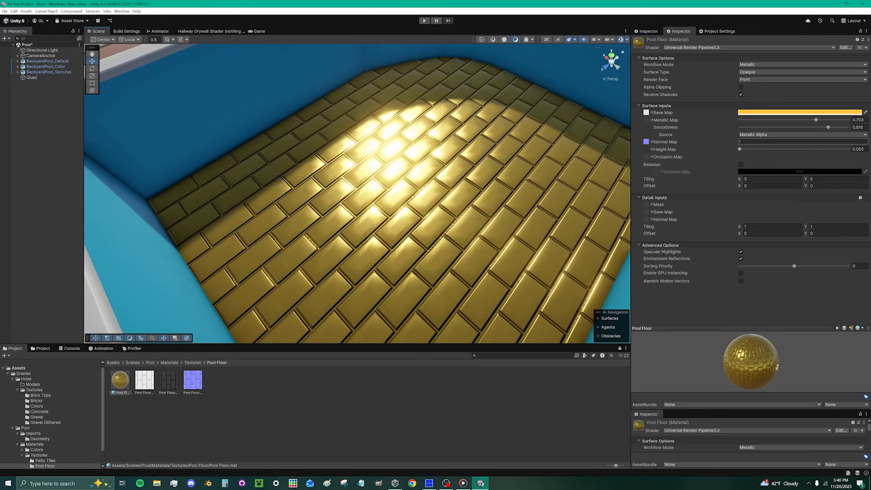
pyautogui.write('0')
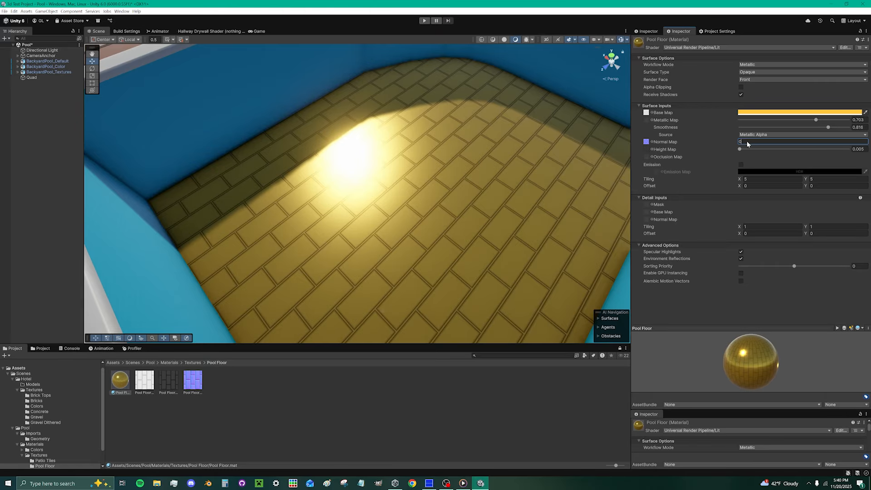
pyautogui.write('1')
pyautogui.moveTo(455, 234)
pyautogui.mouseDown(button='right')
pyautogui.moveTo(571, 231)
pyautogui.moveTo(443, 223)
pyautogui.mouseUp(button='right')
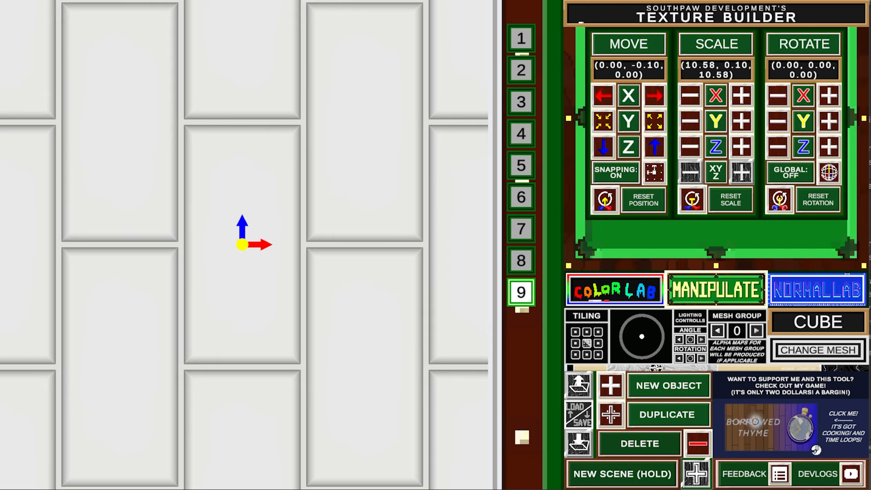
# - Start a new texture with a flat cube slab scaled (10.40, 0.25, 10.40) at Y -0.10
pyautogui.click(688, 469)
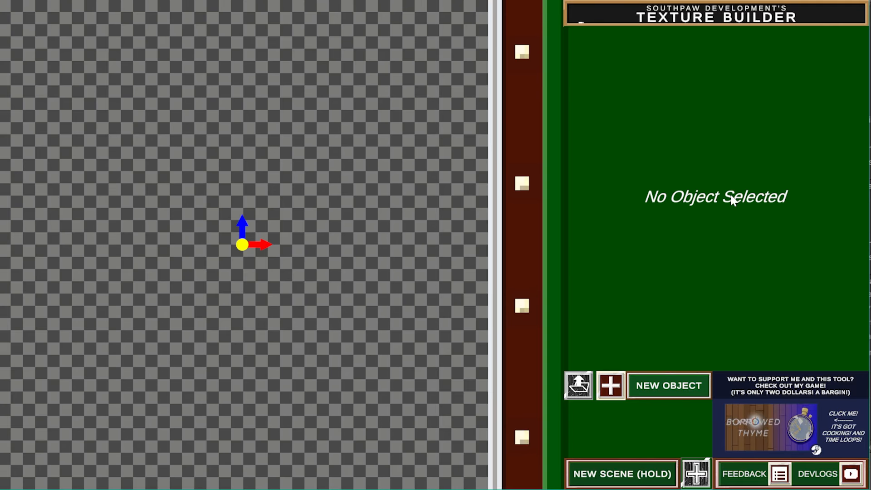
pyautogui.click(611, 388)
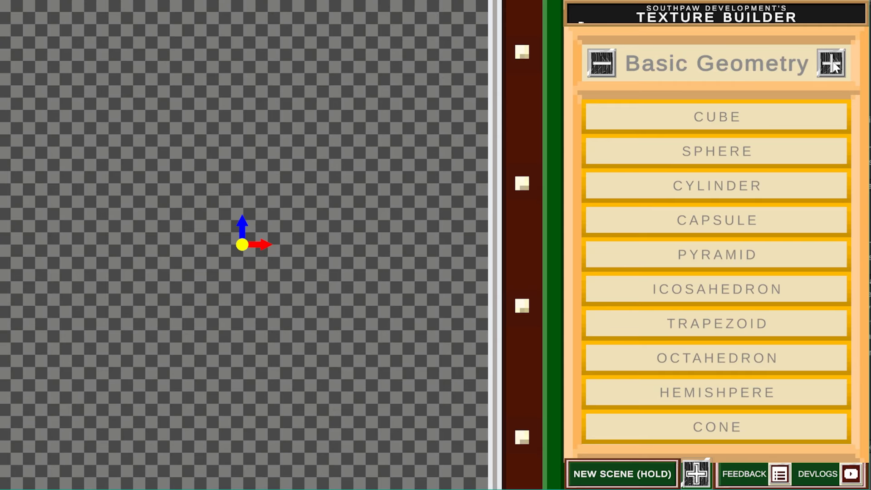
pyautogui.click(767, 121)
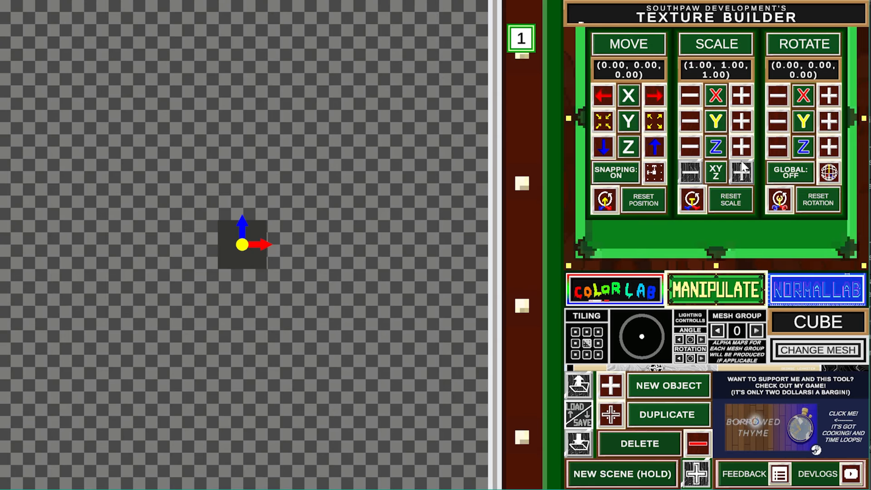
pyautogui.moveTo(743, 177); pyautogui.dragTo(743, 177)
pyautogui.click(693, 126)
pyautogui.moveTo(694, 125); pyautogui.dragTo(700, 117)
pyautogui.click(604, 125)
pyautogui.click(638, 286)
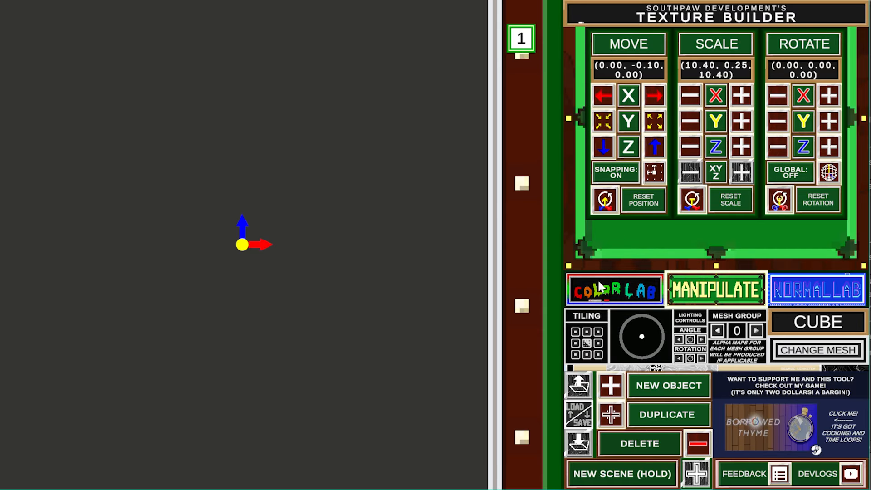
# - Make the slab white by raising its R, G and B values to 1
pyautogui.click(619, 122)
pyautogui.moveTo(619, 84); pyautogui.dragTo(618, 83)
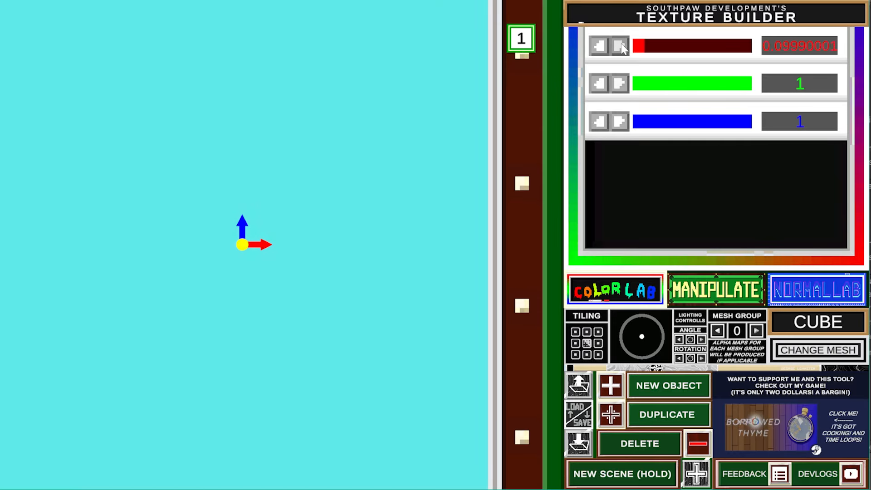
pyautogui.click(620, 46)
pyautogui.click(700, 300)
pyautogui.click(620, 386)
# - Add a second cube and rotate it about 45 degrees around Y into a diamond
pyautogui.click(623, 123)
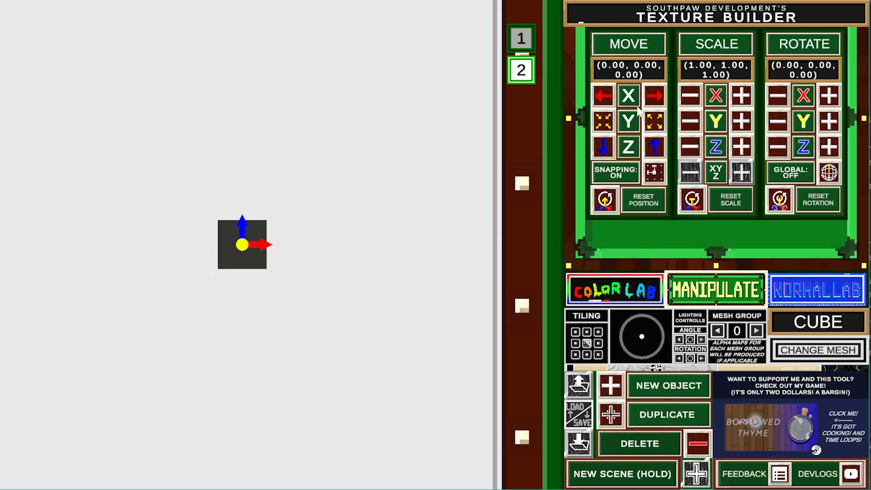
pyautogui.click(829, 121)
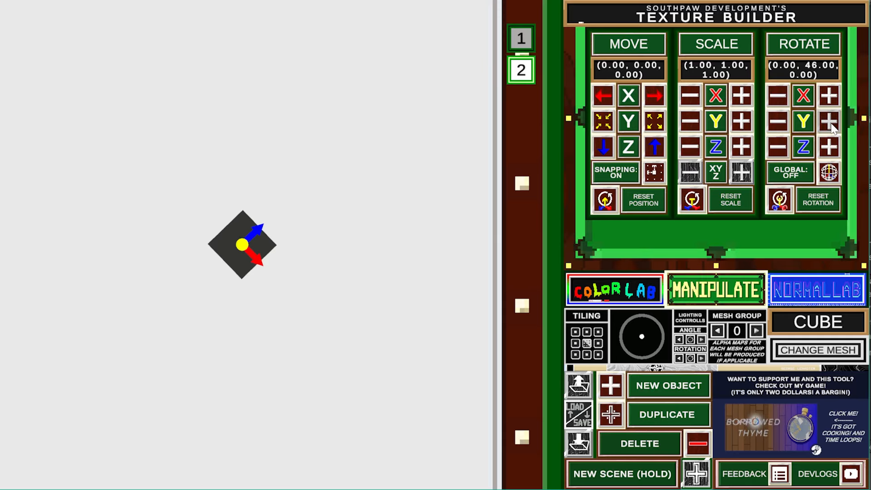
pyautogui.click(771, 116)
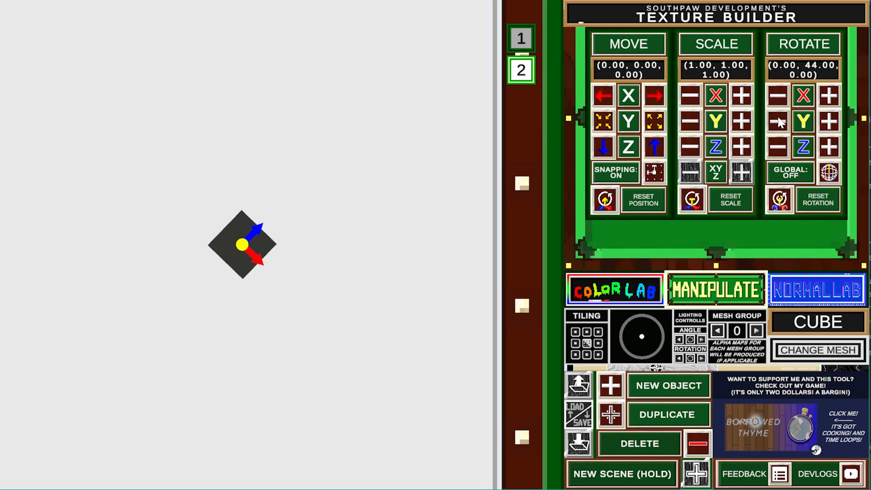
pyautogui.click(824, 122)
# - Tint the cube pale grey (R 0.80, G 0.80, B 0.92) and scale it evenly to 1.88
pyautogui.click(606, 301)
pyautogui.click(619, 121)
pyautogui.click(619, 84)
pyautogui.click(620, 46)
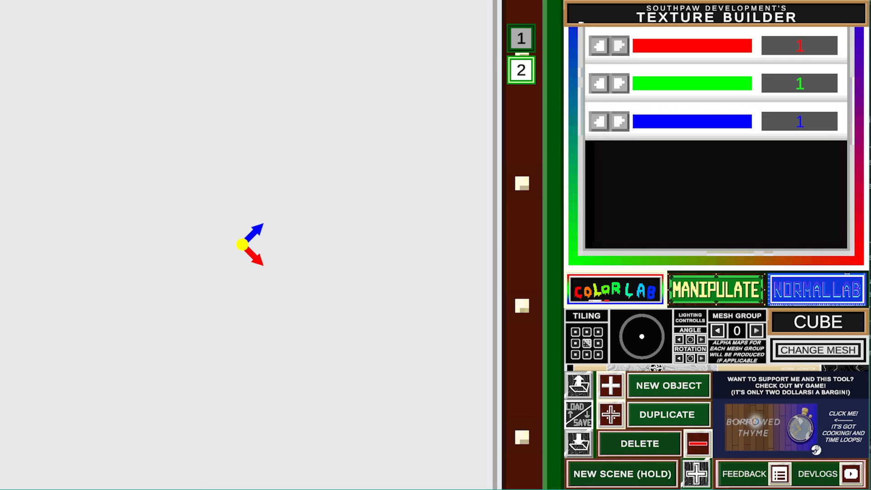
pyautogui.click(600, 47)
pyautogui.click(620, 45)
pyautogui.click(599, 84)
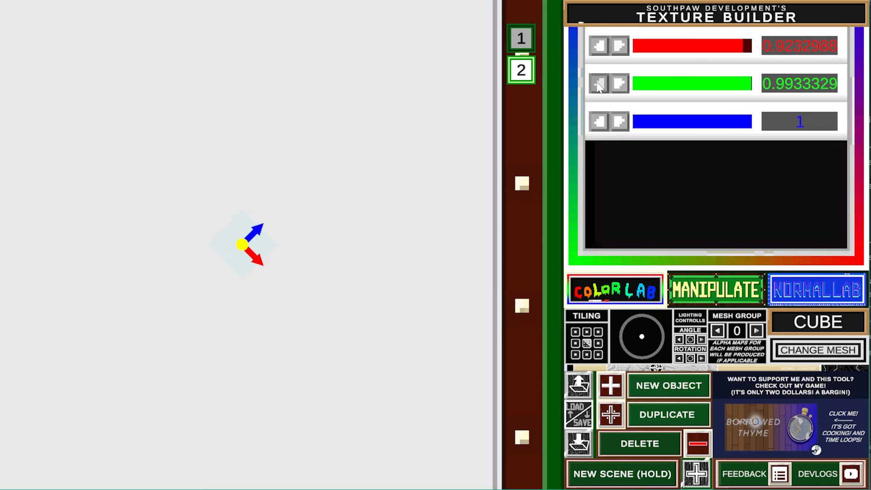
pyautogui.click(599, 45)
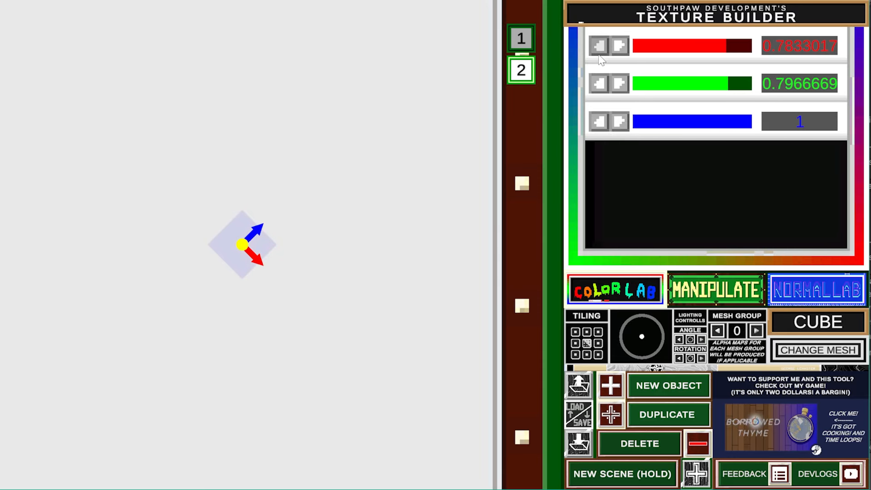
pyautogui.click(620, 45)
pyautogui.click(600, 121)
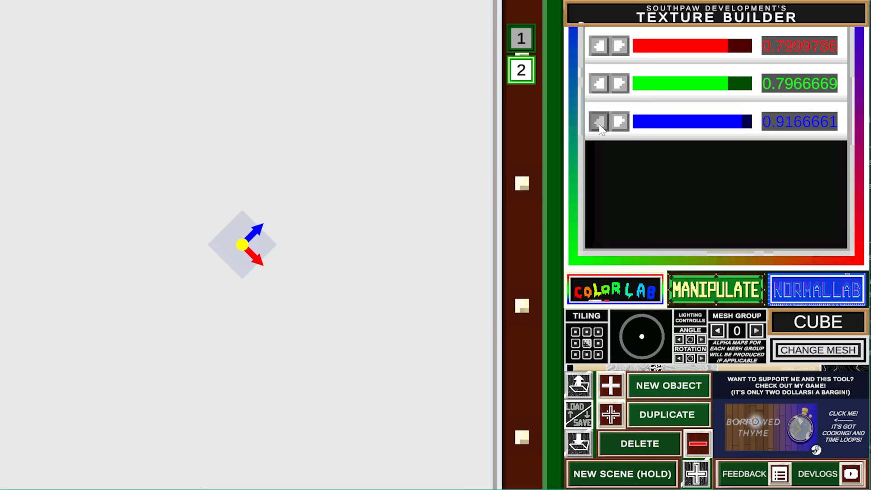
pyautogui.click(697, 299)
pyautogui.click(742, 173)
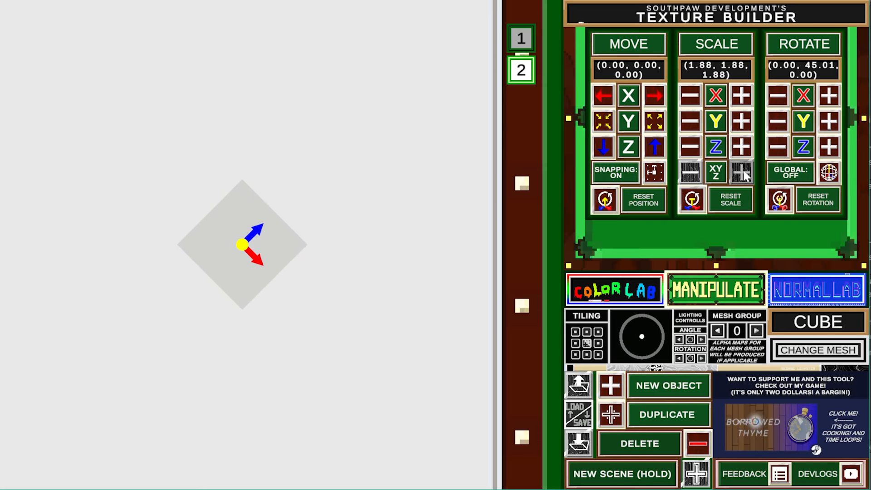
# - Change the diamond's mesh to a trapezoid and scale it evenly to 5.35
pyautogui.click(818, 350)
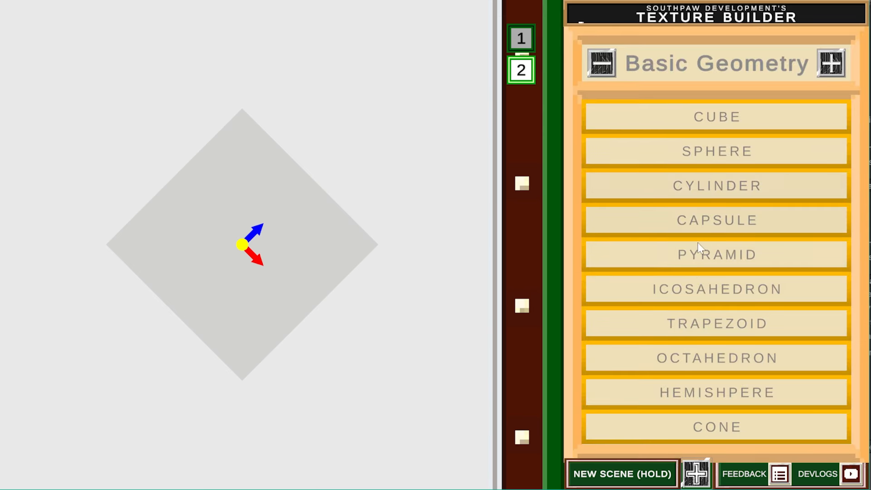
pyautogui.click(679, 330)
pyautogui.click(740, 177)
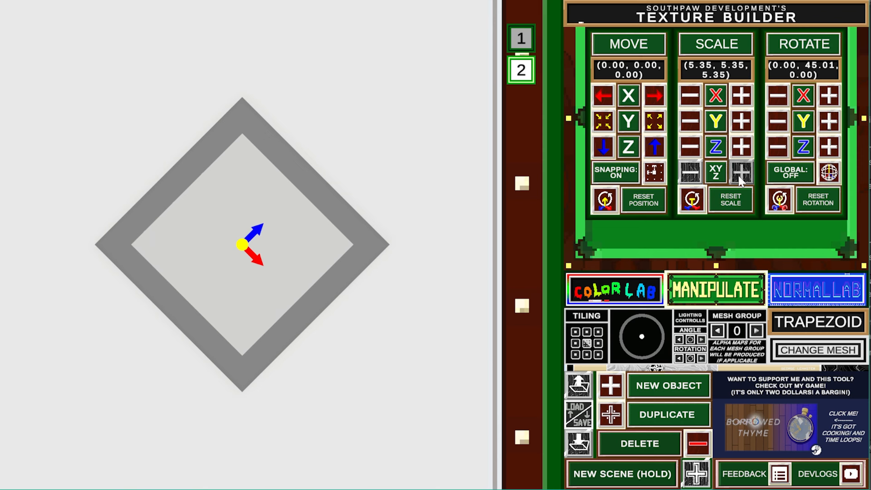
pyautogui.click(697, 129)
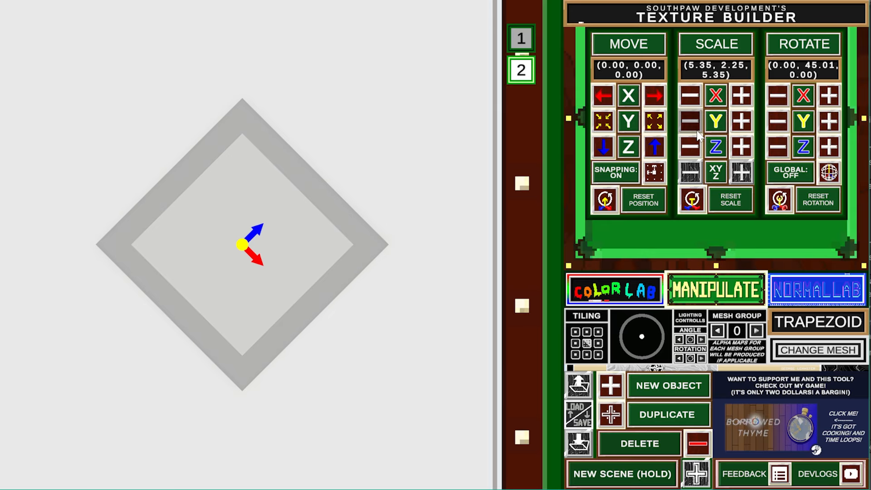
# - Tune the trapezoid's Y scale to 0.95 while checking the bevel in NORMAL LAB, then add a sphere
pyautogui.click(793, 297)
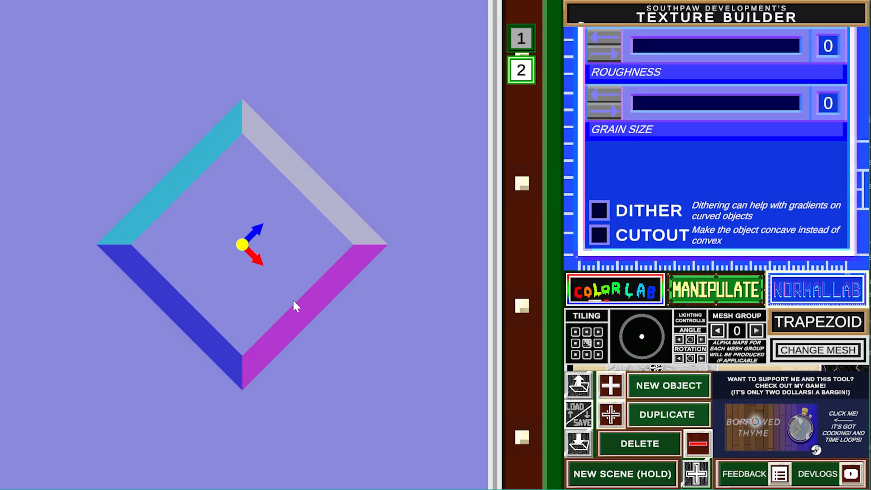
pyautogui.click(721, 289)
pyautogui.click(687, 125)
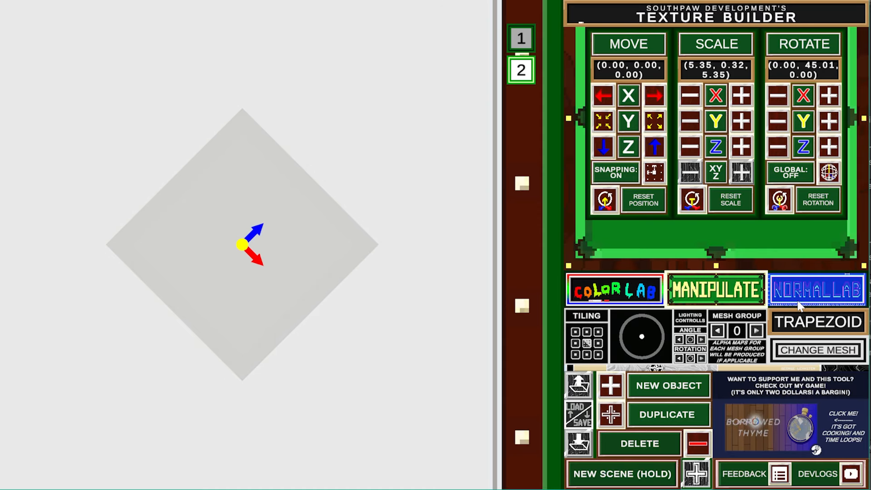
pyautogui.click(799, 307)
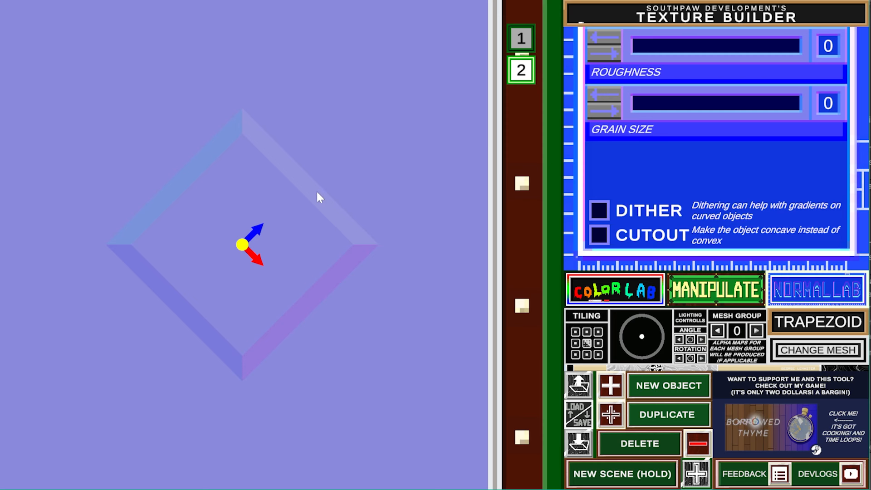
pyautogui.click(701, 293)
pyautogui.click(737, 126)
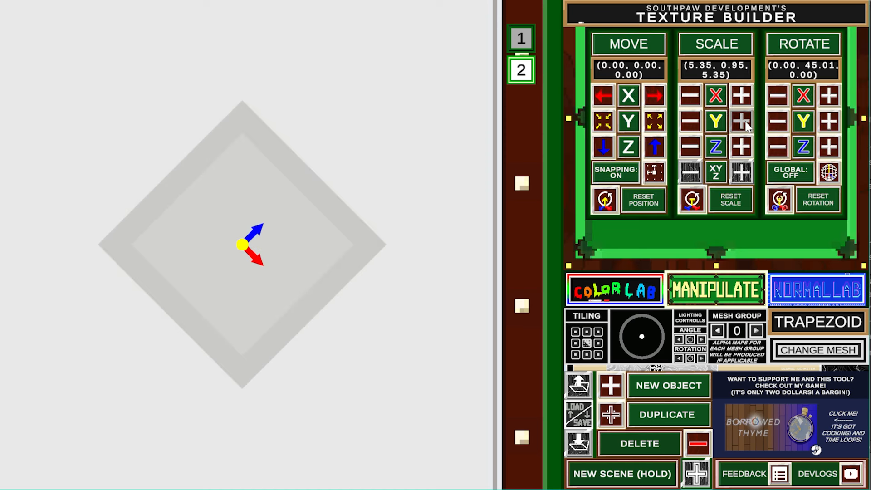
pyautogui.click(797, 284)
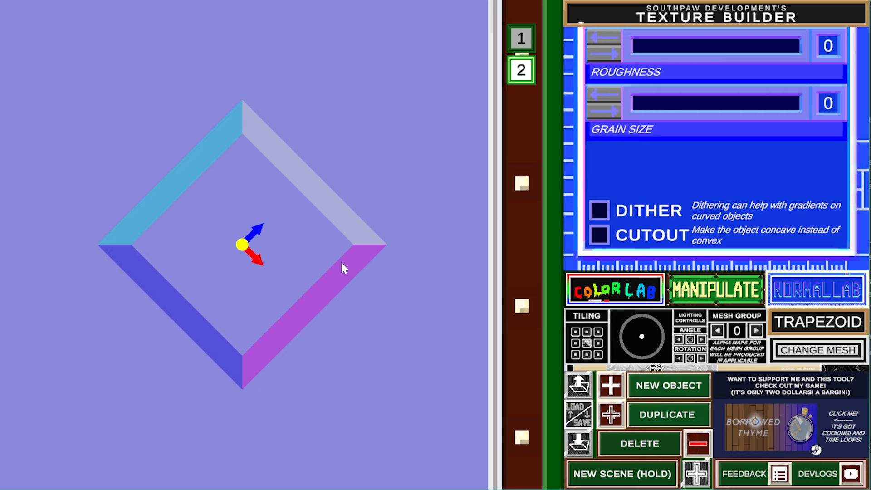
pyautogui.click(706, 291)
pyautogui.click(609, 392)
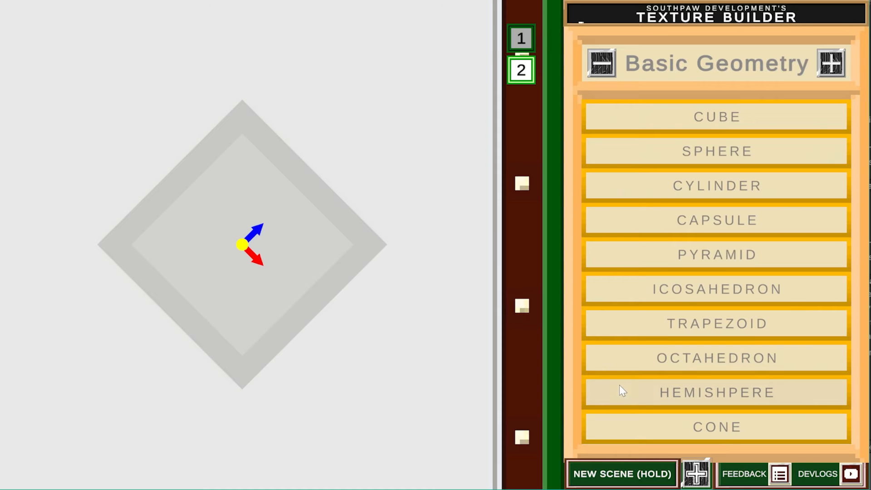
pyautogui.click(659, 152)
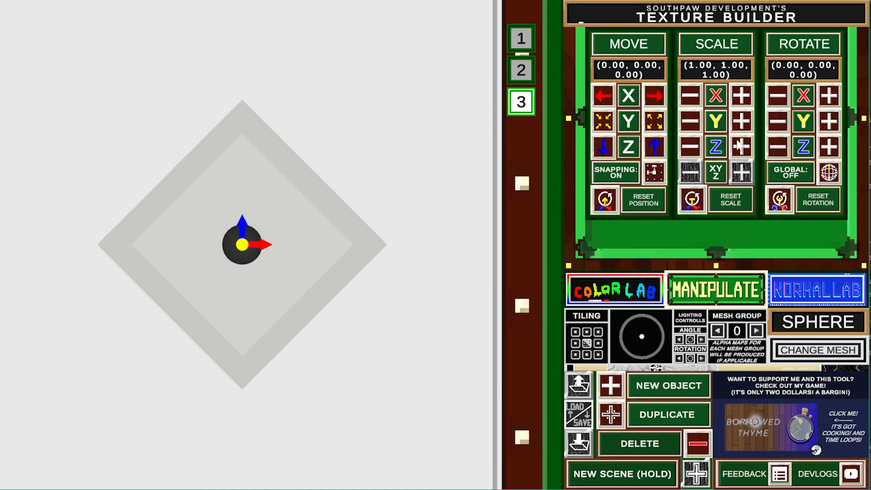
# - Scale the sphere evenly to 2.15 and flatten its Y scale to about 1.48
pyautogui.click(739, 171)
pyautogui.moveTo(739, 169); pyautogui.dragTo(739, 169)
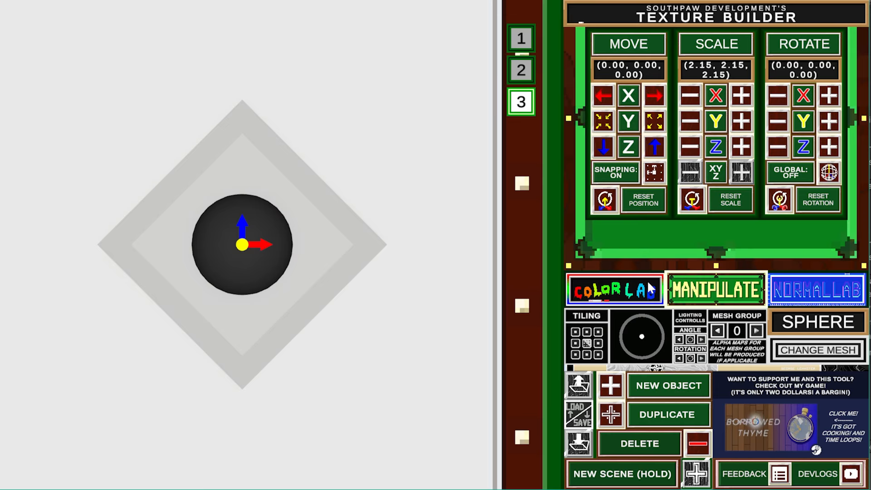
pyautogui.moveTo(693, 119); pyautogui.dragTo(693, 117)
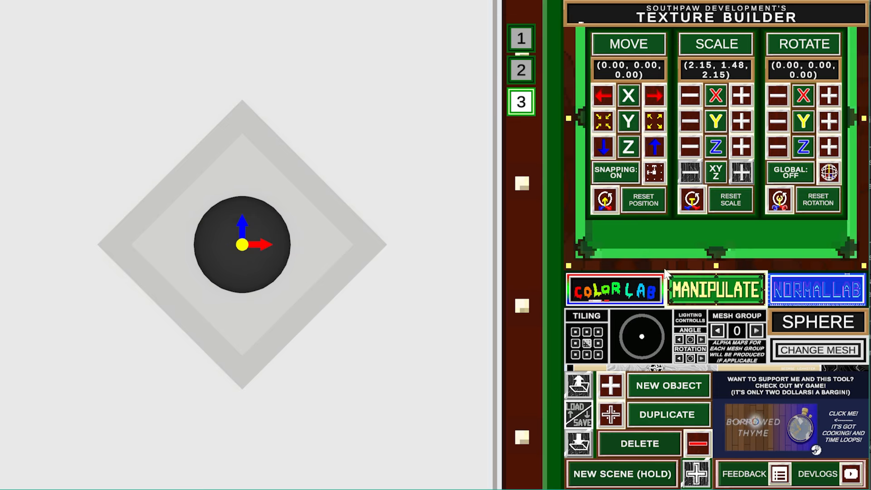
# - Raise the sphere's blue, green and red values in COLOR LAB, then view NORMAL LAB
pyautogui.click(635, 290)
pyautogui.moveTo(618, 122); pyautogui.dragTo(618, 122)
pyautogui.moveTo(619, 83); pyautogui.dragTo(619, 84)
pyautogui.moveTo(619, 45); pyautogui.dragTo(619, 46)
pyautogui.click(824, 284)
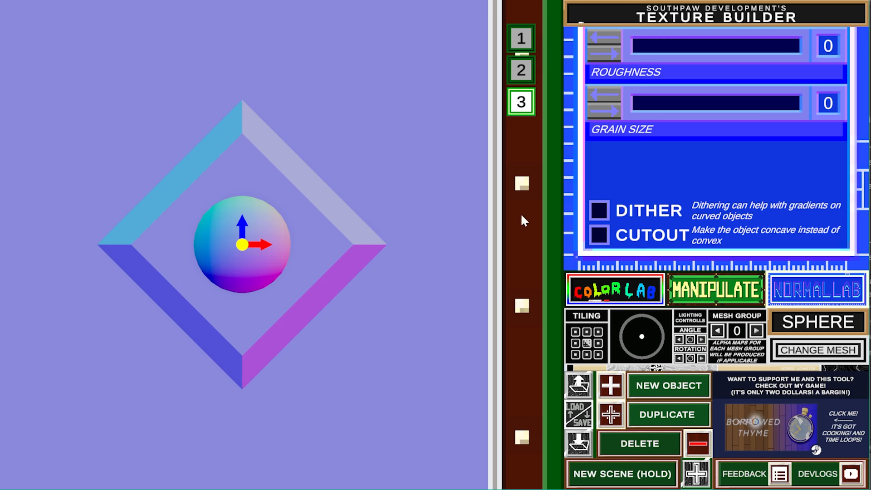
# - Turn on DITHER and CUTOUT so the sphere becomes a concave hollow centre
pyautogui.click(602, 212)
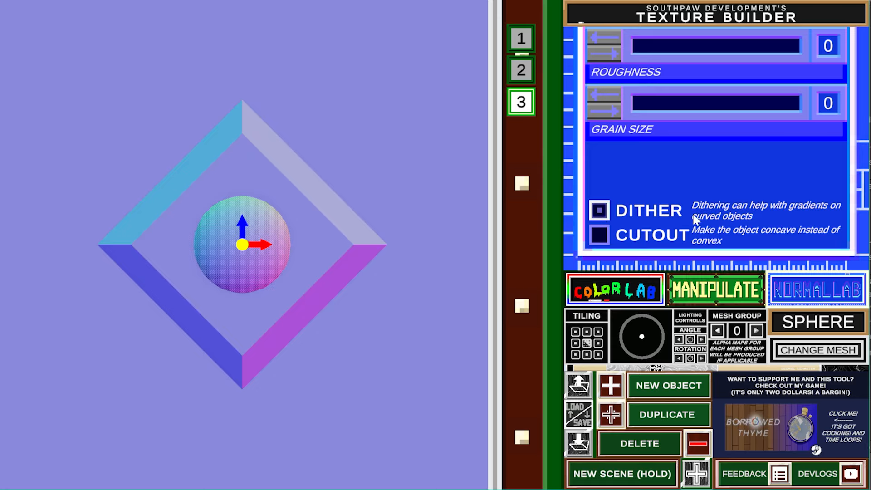
pyautogui.click(600, 236)
pyautogui.click(599, 237)
pyautogui.click(599, 237)
pyautogui.click(599, 238)
pyautogui.click(599, 238)
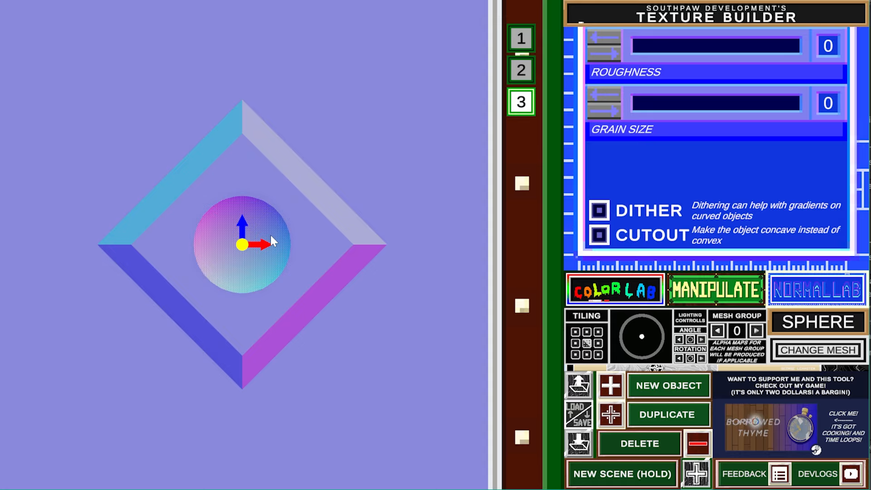
pyautogui.click(620, 391)
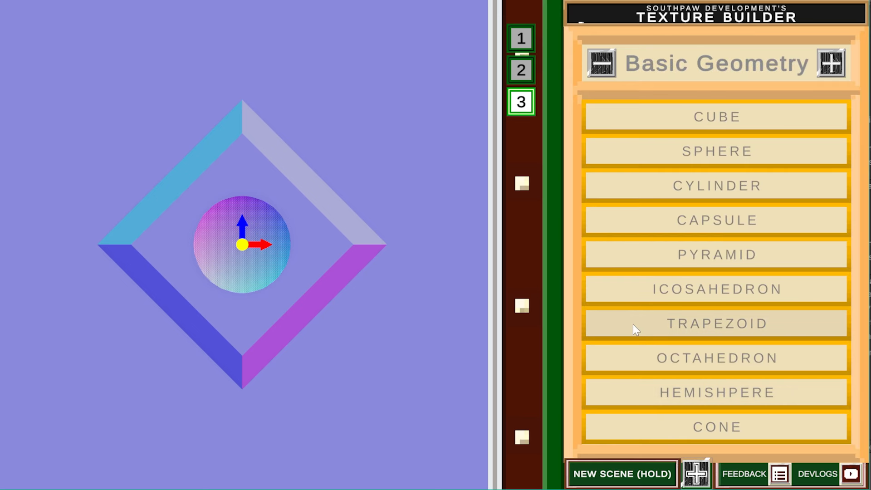